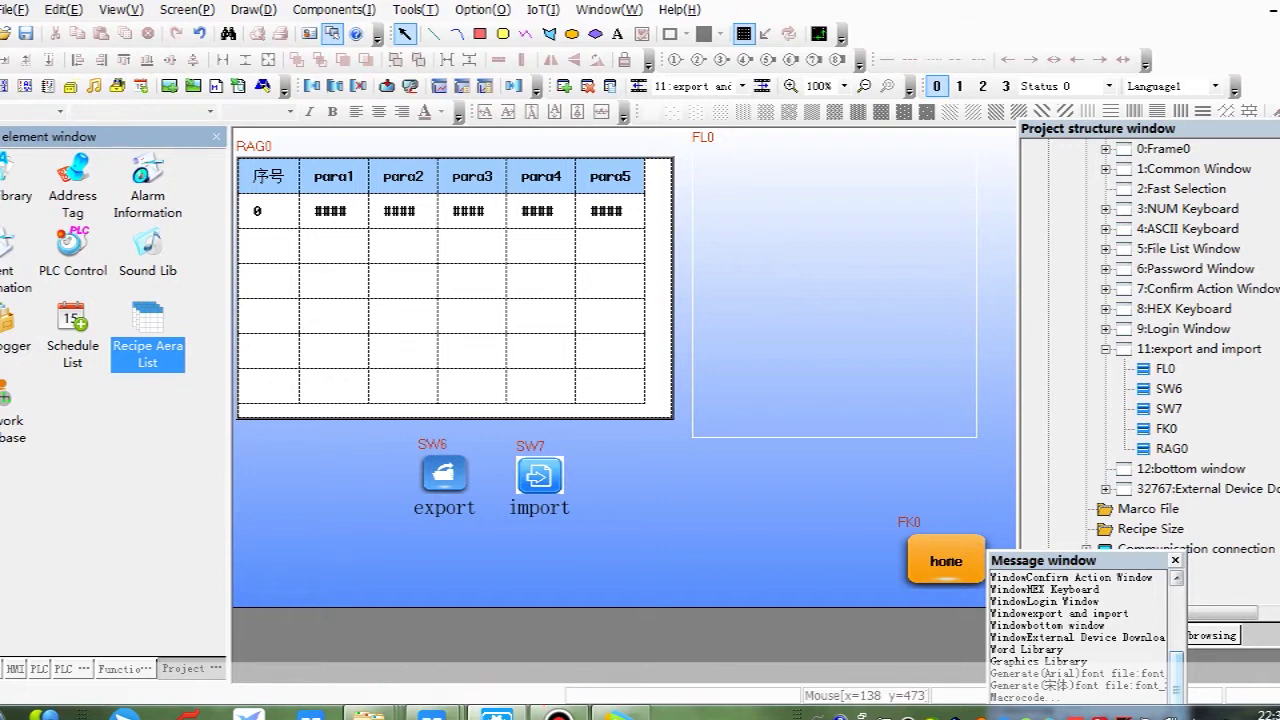
# Open the RAG0 recipe area list, showing the 'recipe demo' area with 5 recipes of 5 items
pyautogui.doubleClick(147, 335)
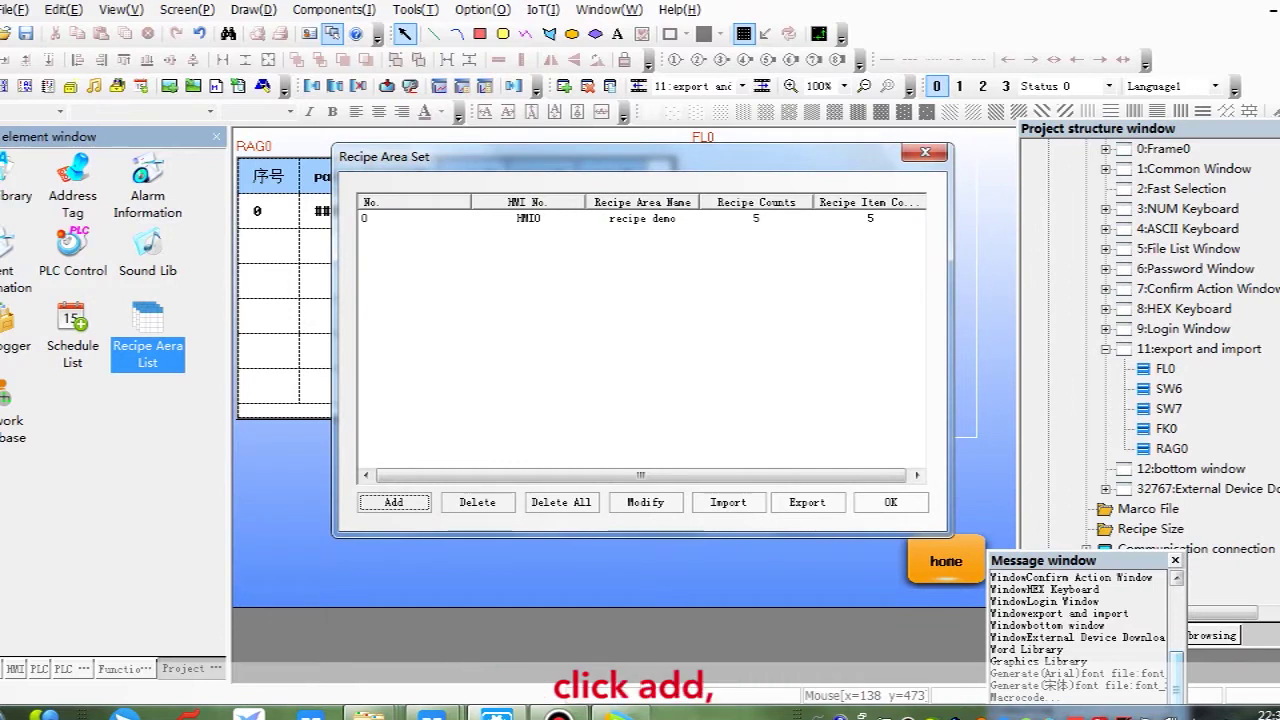
# Add a new recipe area and step through its name, counts, and item's Int, Low and Upper values
pyautogui.click(393, 502)
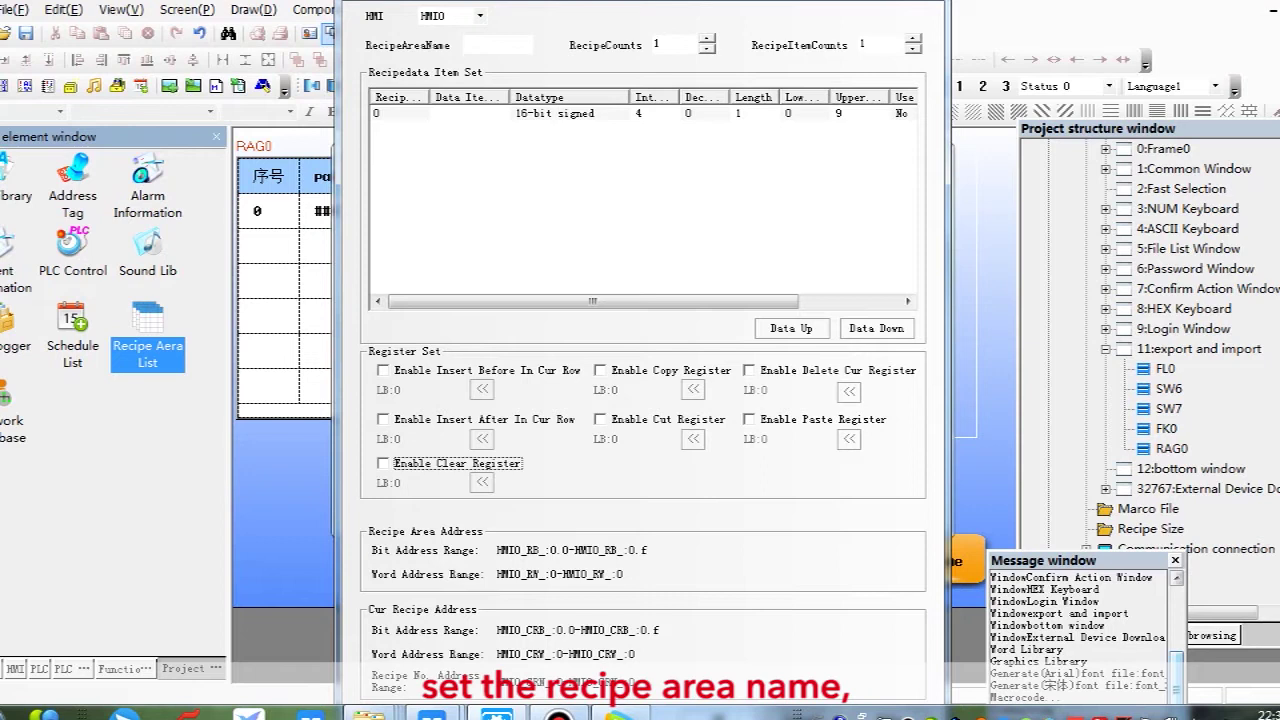
pyautogui.click(497, 44)
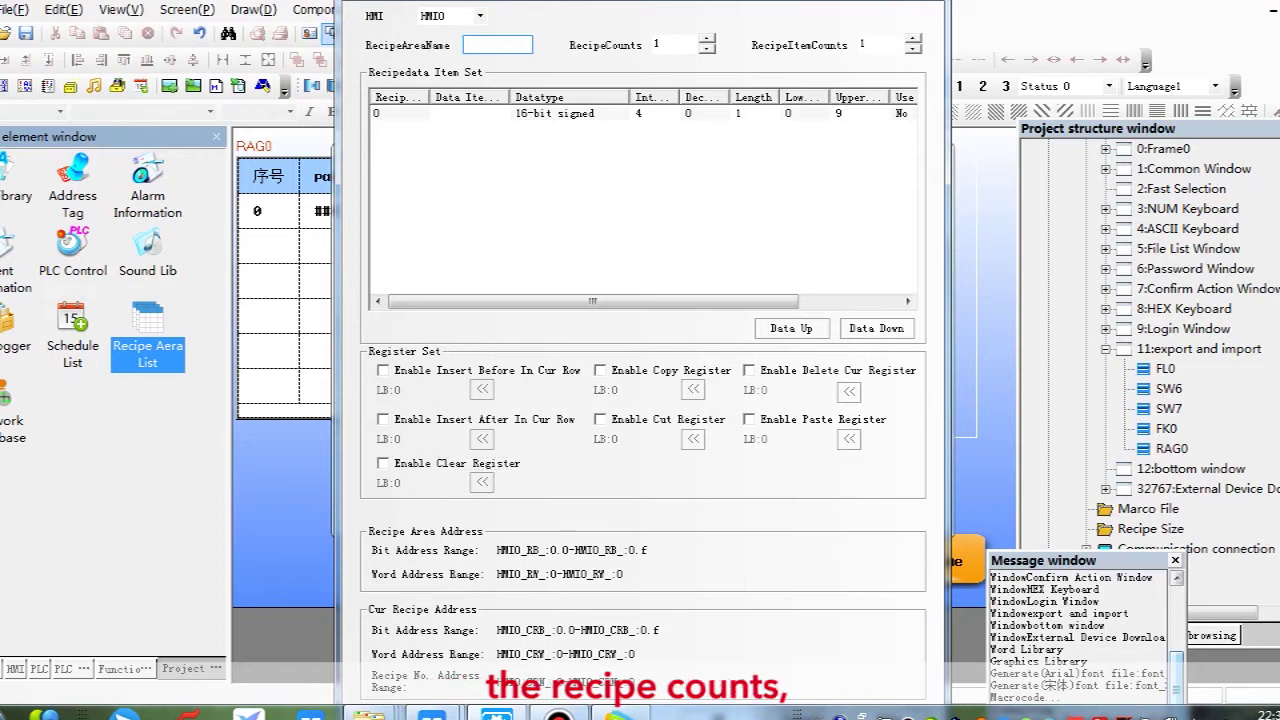
pyautogui.press('Tab')
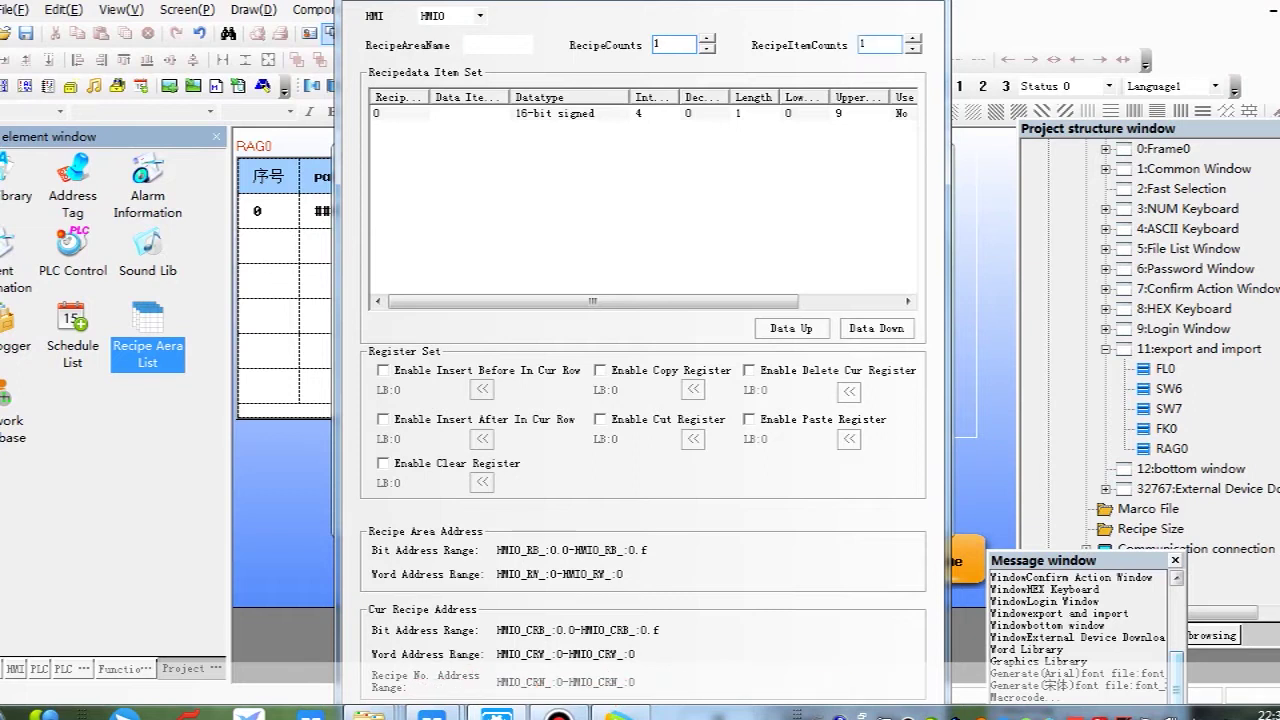
pyautogui.press('Tab')
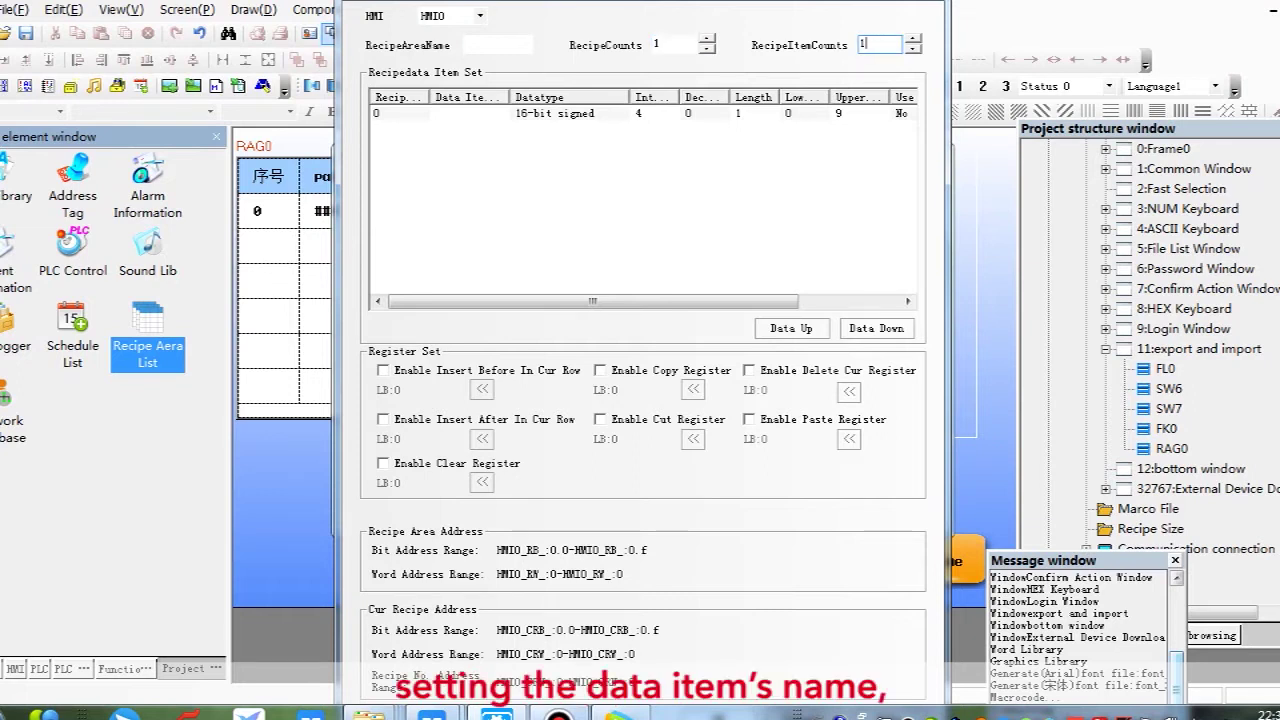
pyautogui.press('Tab')
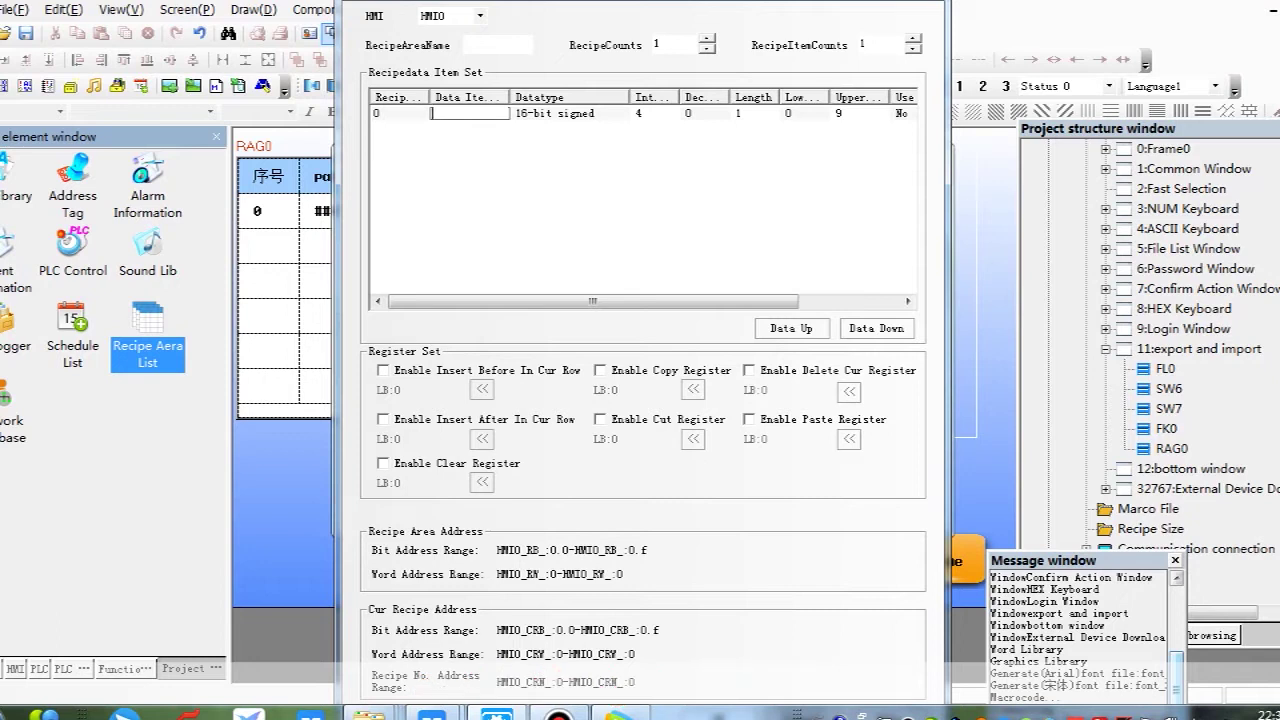
pyautogui.press('Return')
pyautogui.press('Tab')
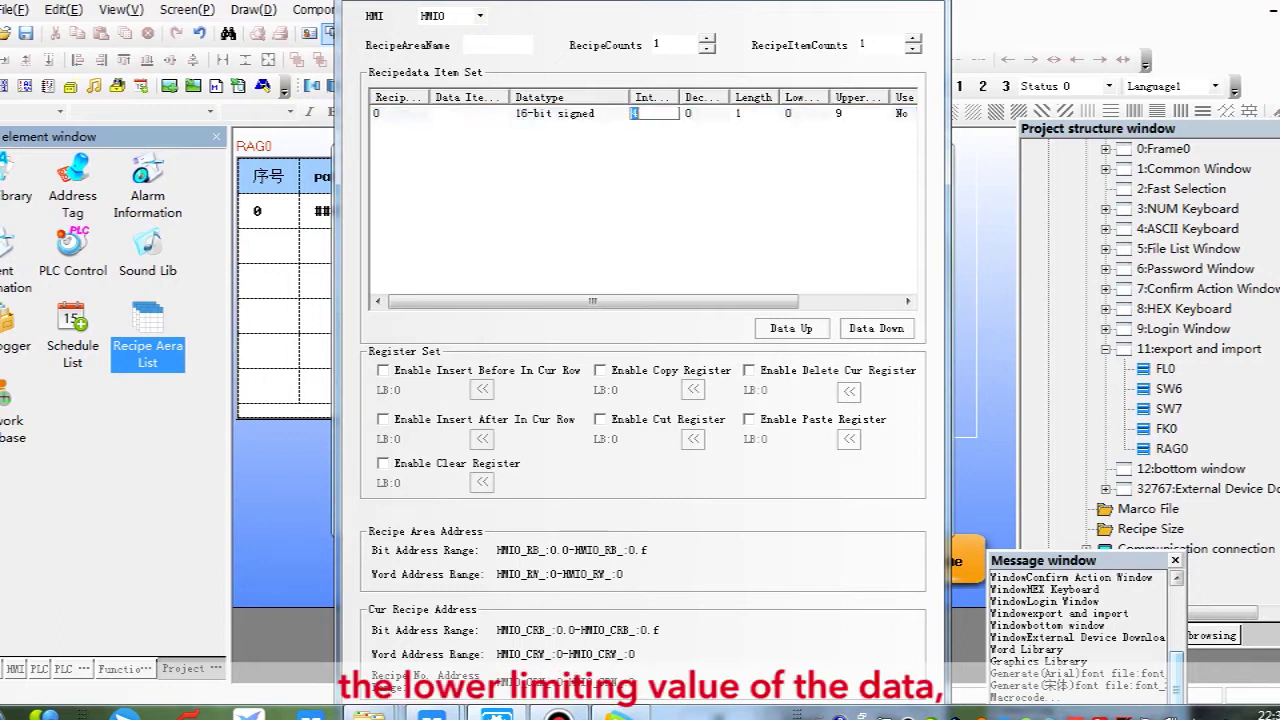
pyautogui.press('Return')
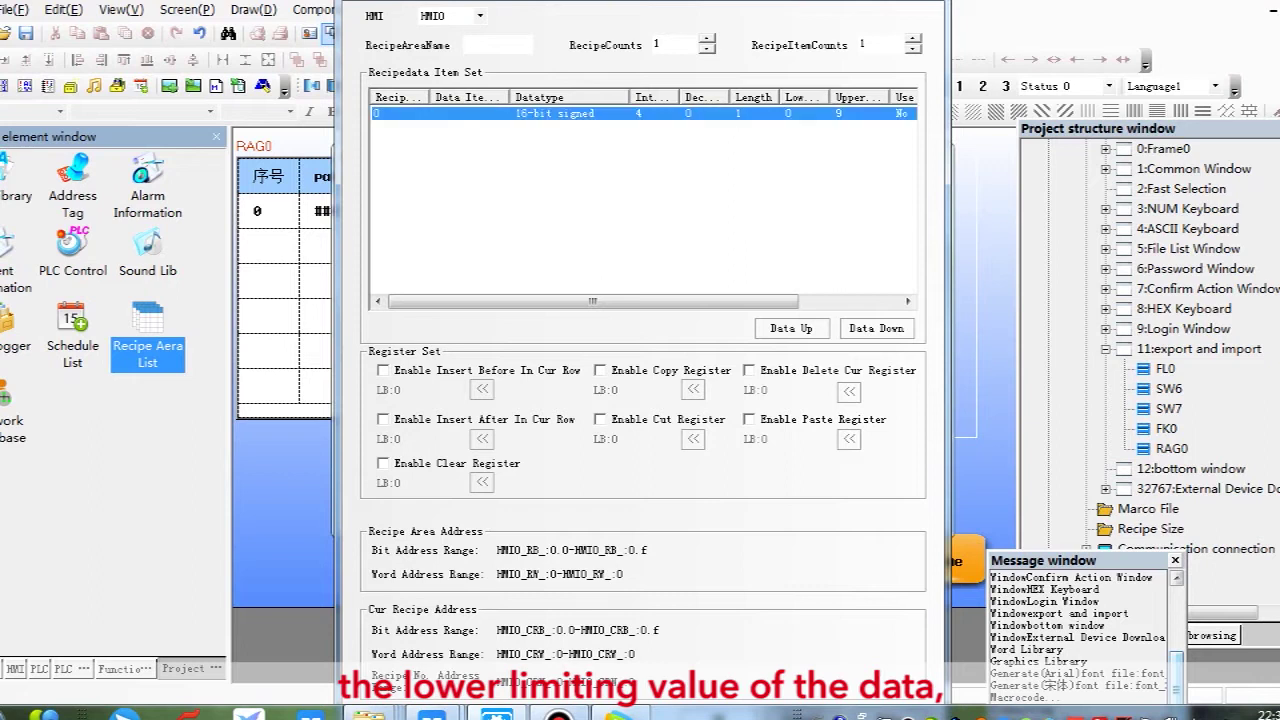
pyautogui.press('Tab')
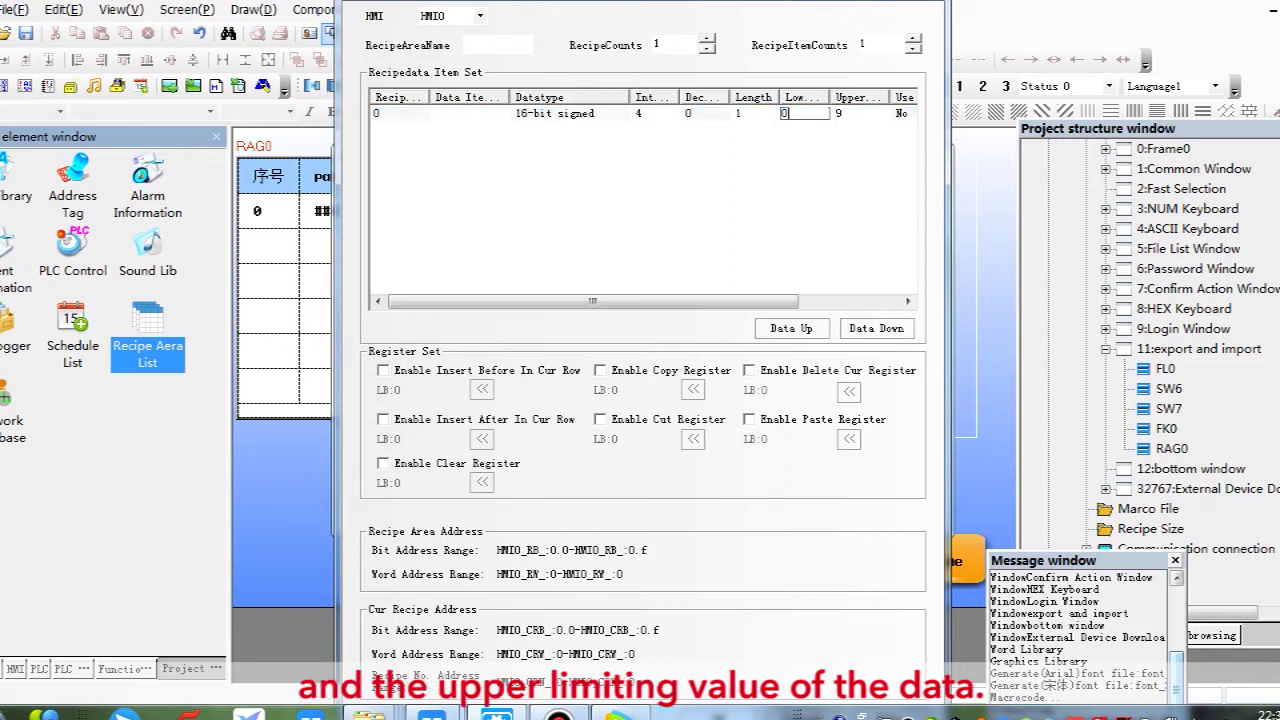
pyautogui.press('Return')
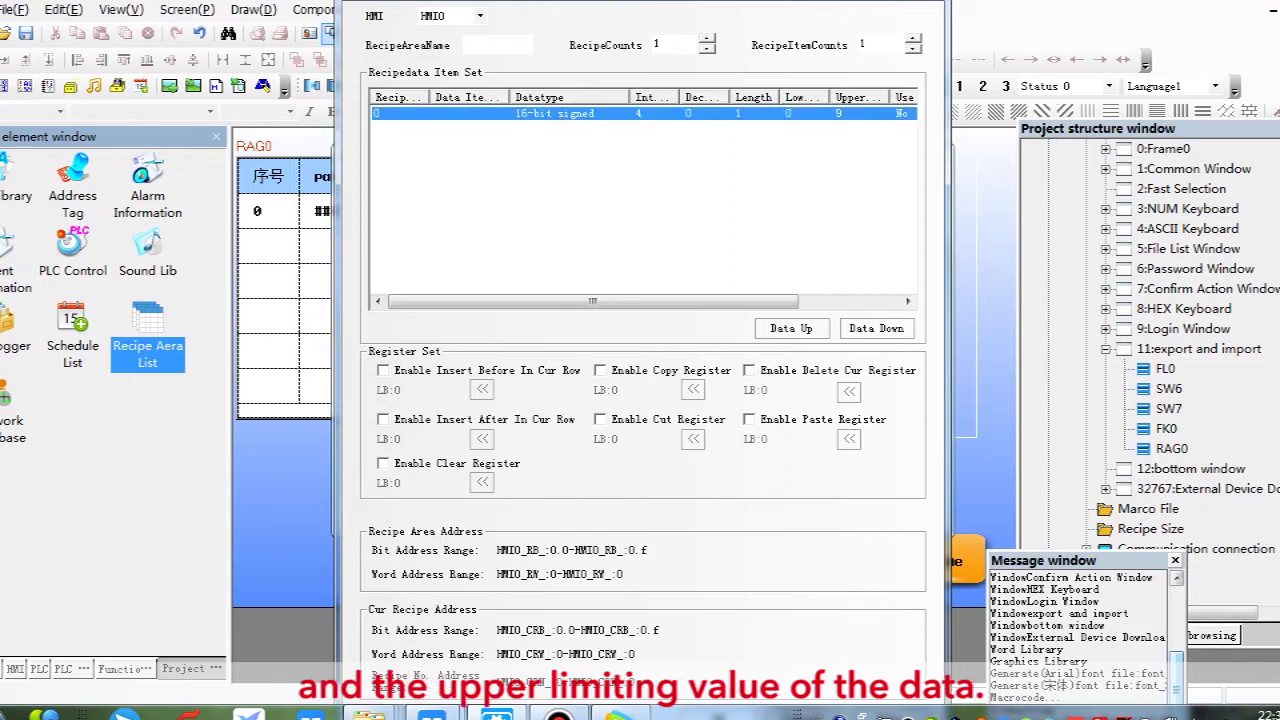
pyautogui.press('Tab')
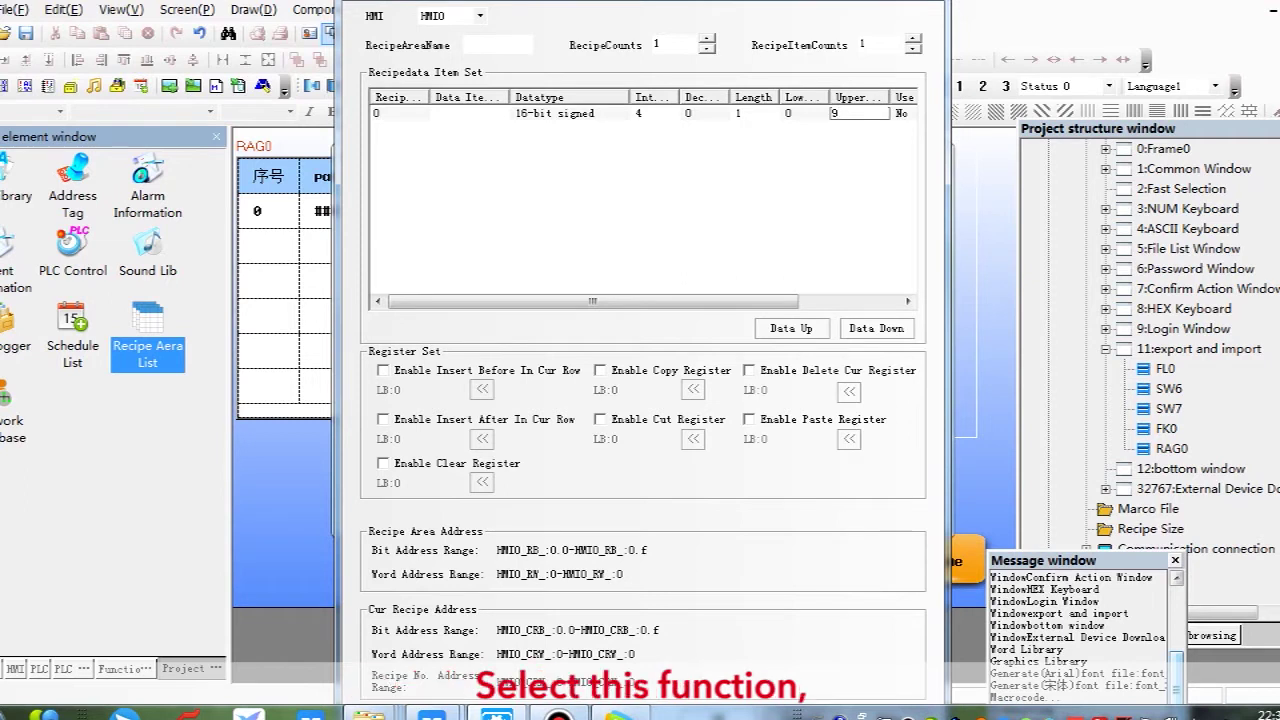
# Enable Insert Before Current Row on bit address LB 0, leaving Address Set unchanged
pyautogui.click(383, 370)
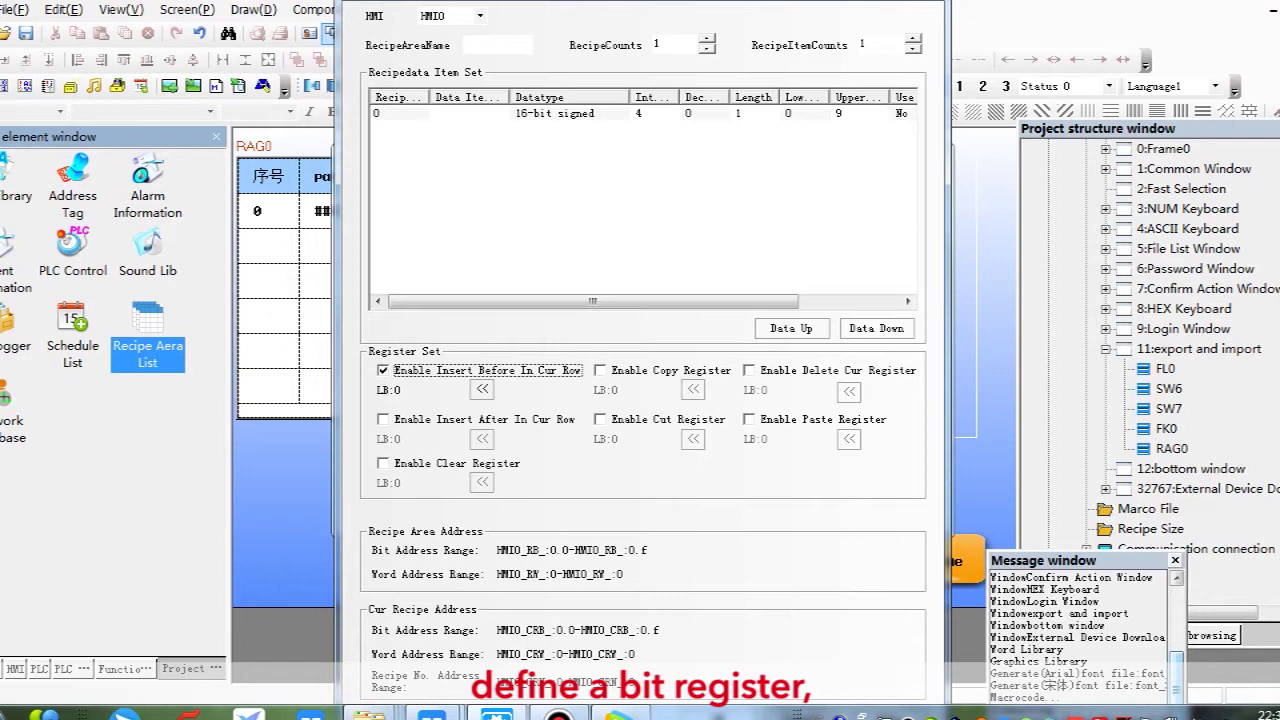
pyautogui.click(482, 389)
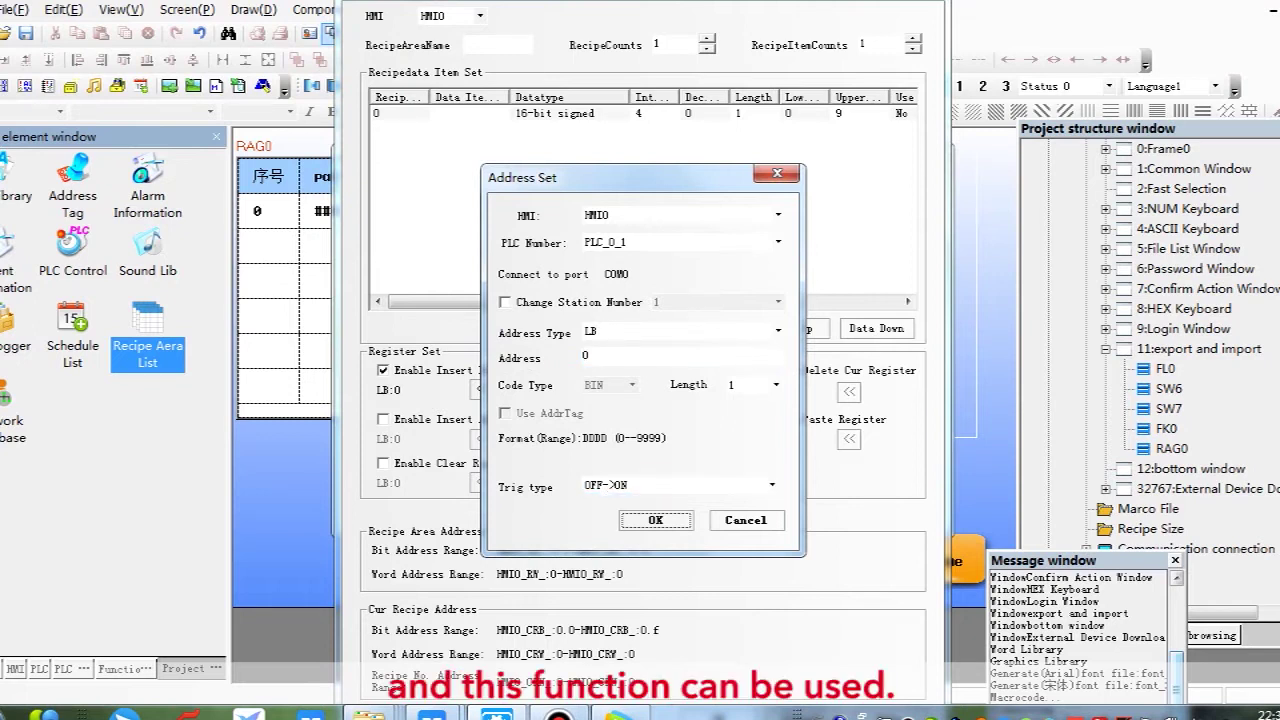
pyautogui.press('Return')
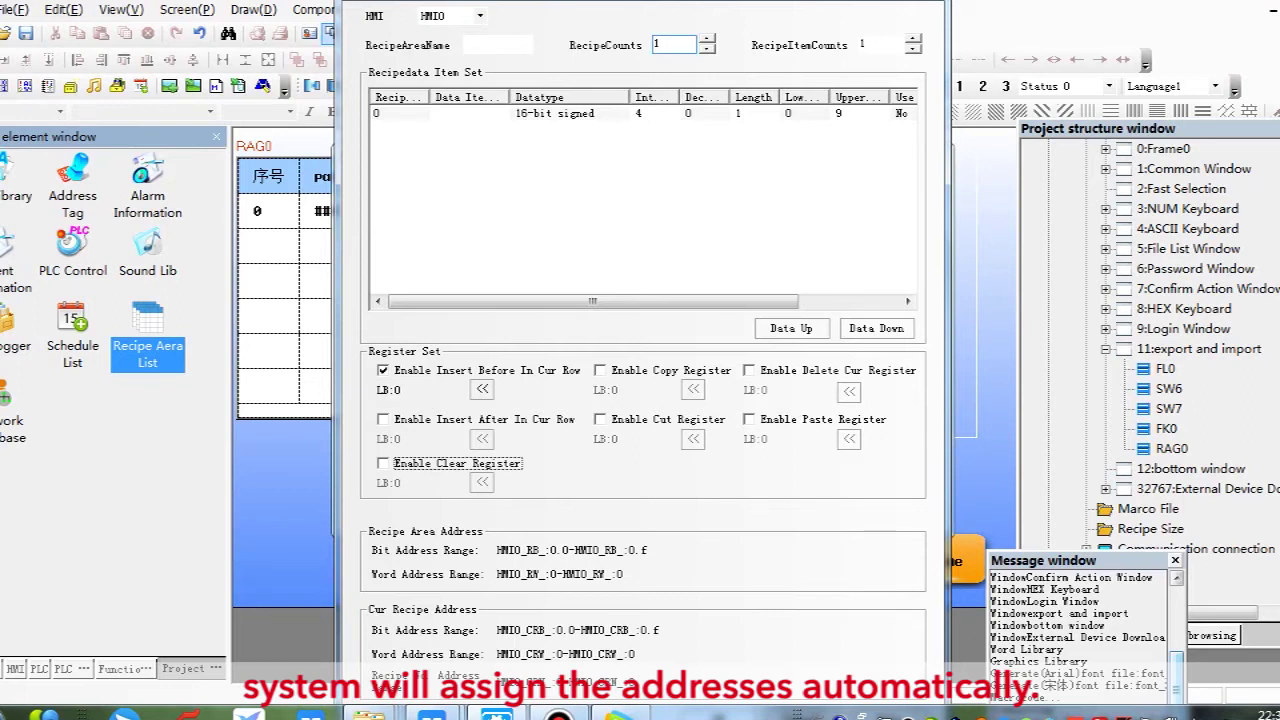
pyautogui.click(675, 44)
# Set 'recipe demo' to 5 recipes of 5 items and start renaming items, beginning with para2
pyautogui.click(878, 44)
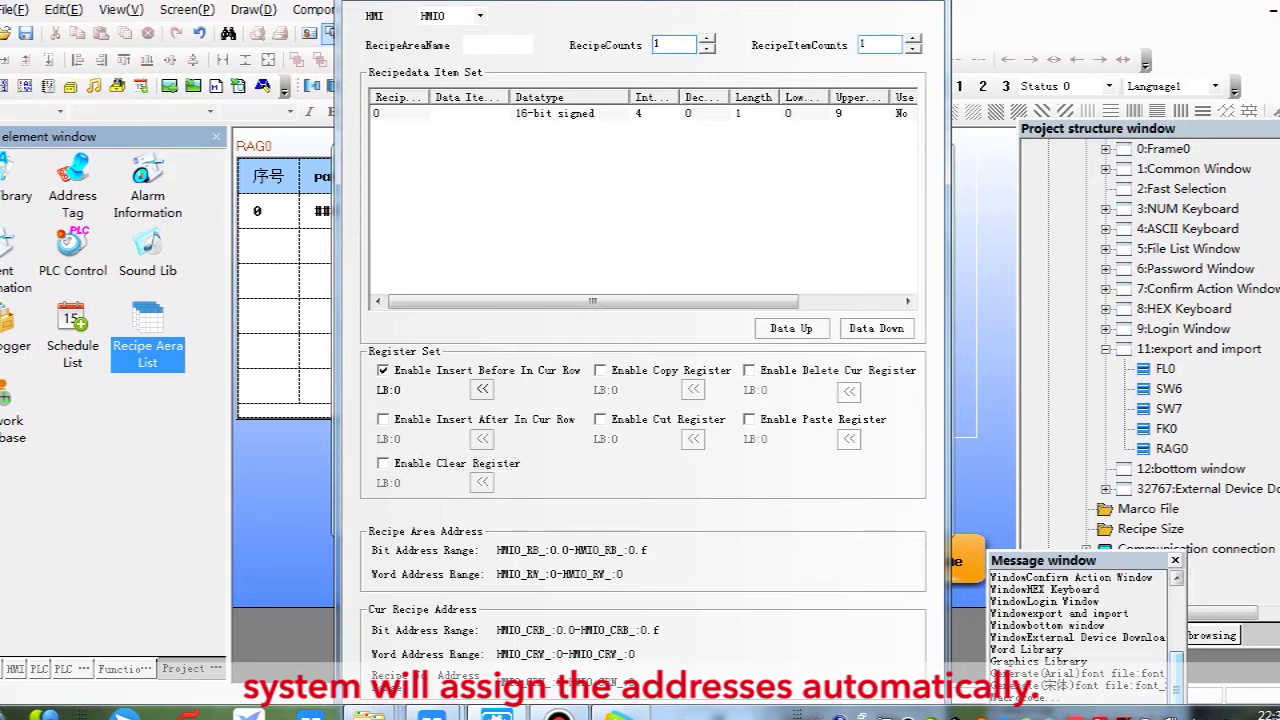
pyautogui.press('Tab')
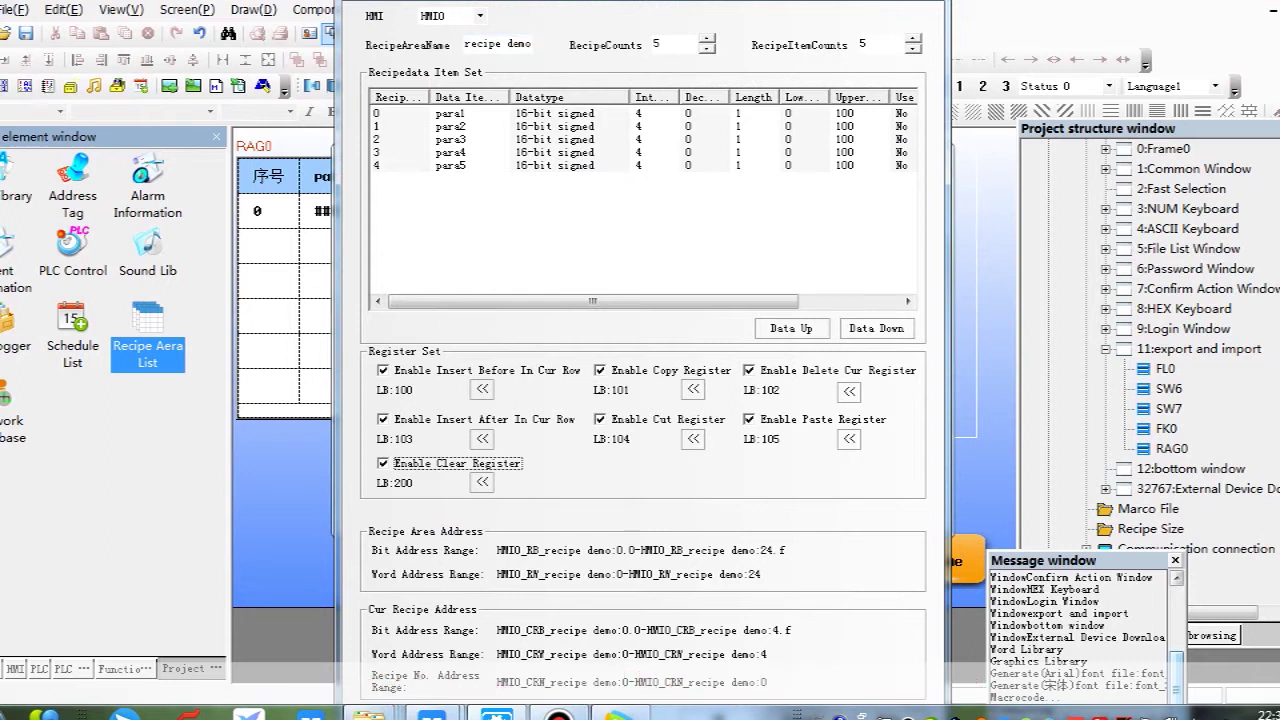
pyautogui.press('Tab')
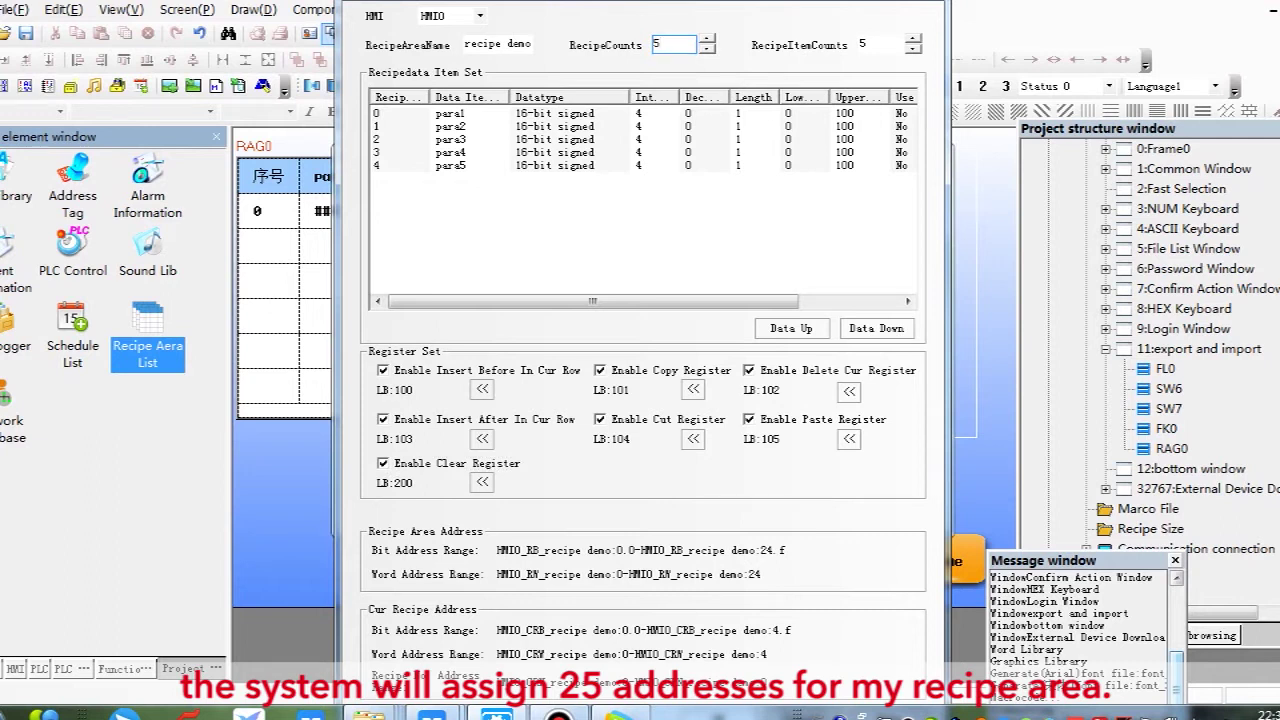
pyautogui.press('Tab')
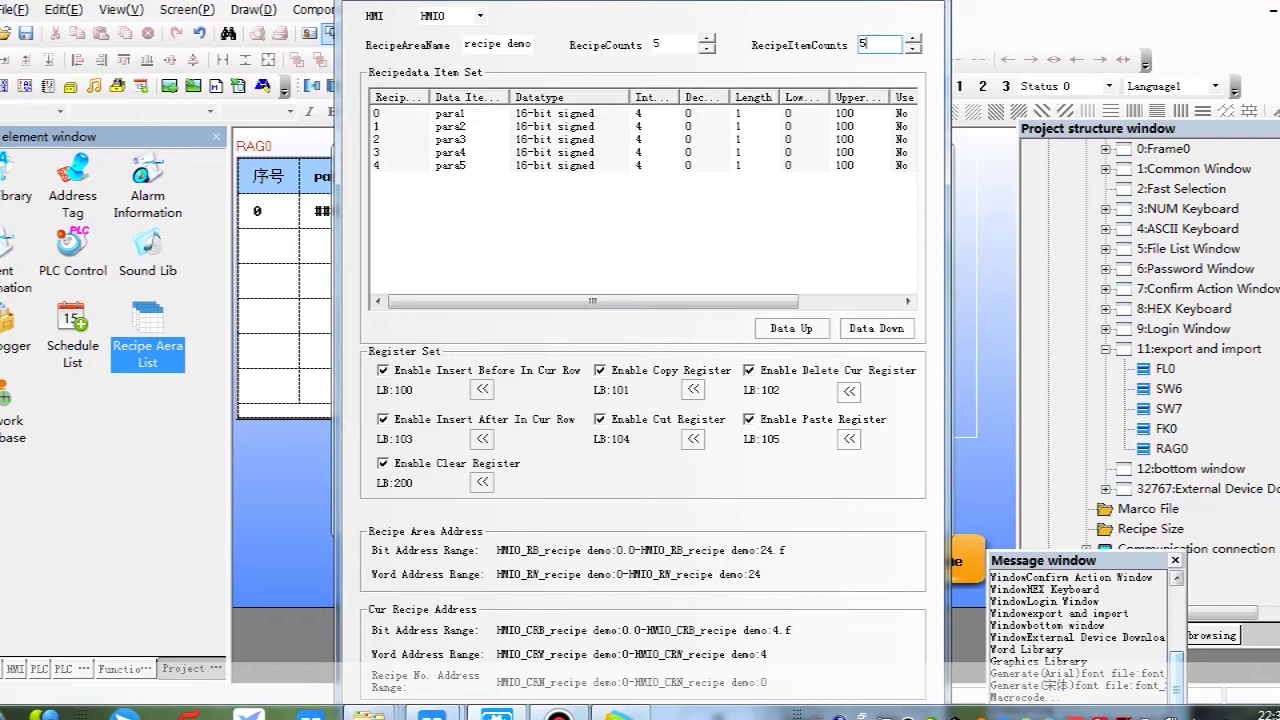
pyautogui.doubleClick(446, 126)
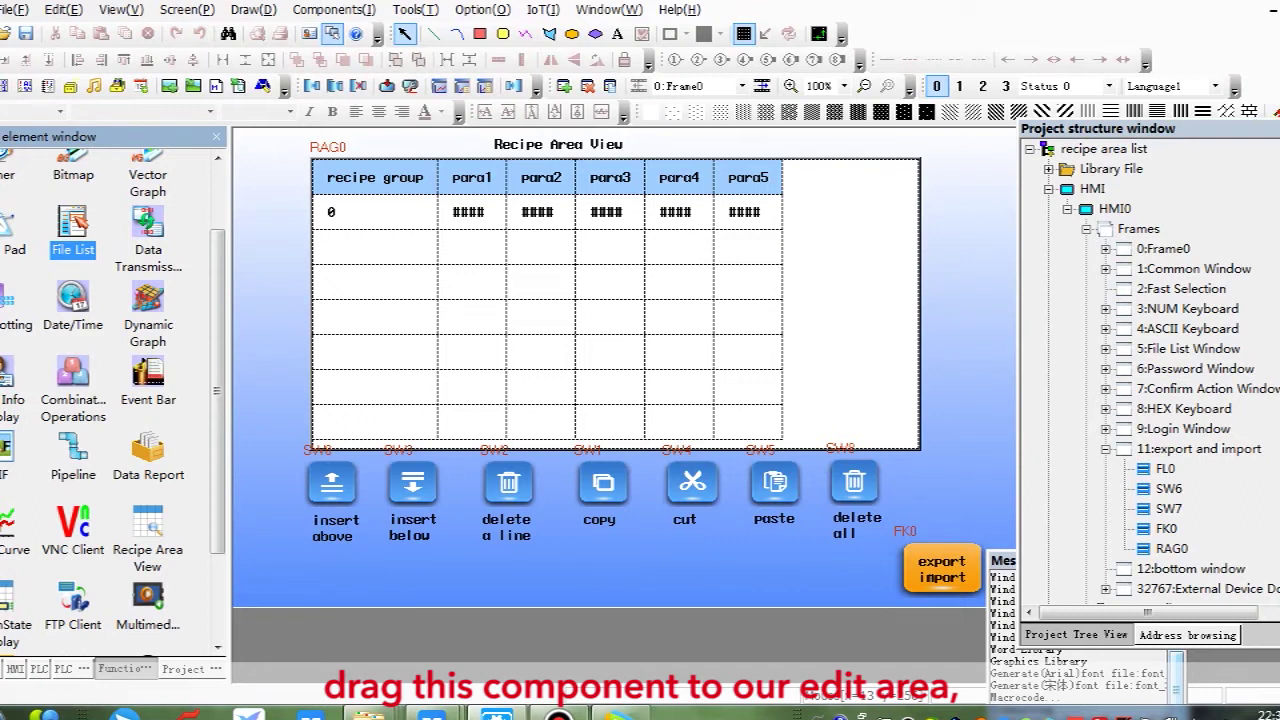
# Pick Recipe Area View from the Function element window and drop it onto Frame0
pyautogui.click(147, 540)
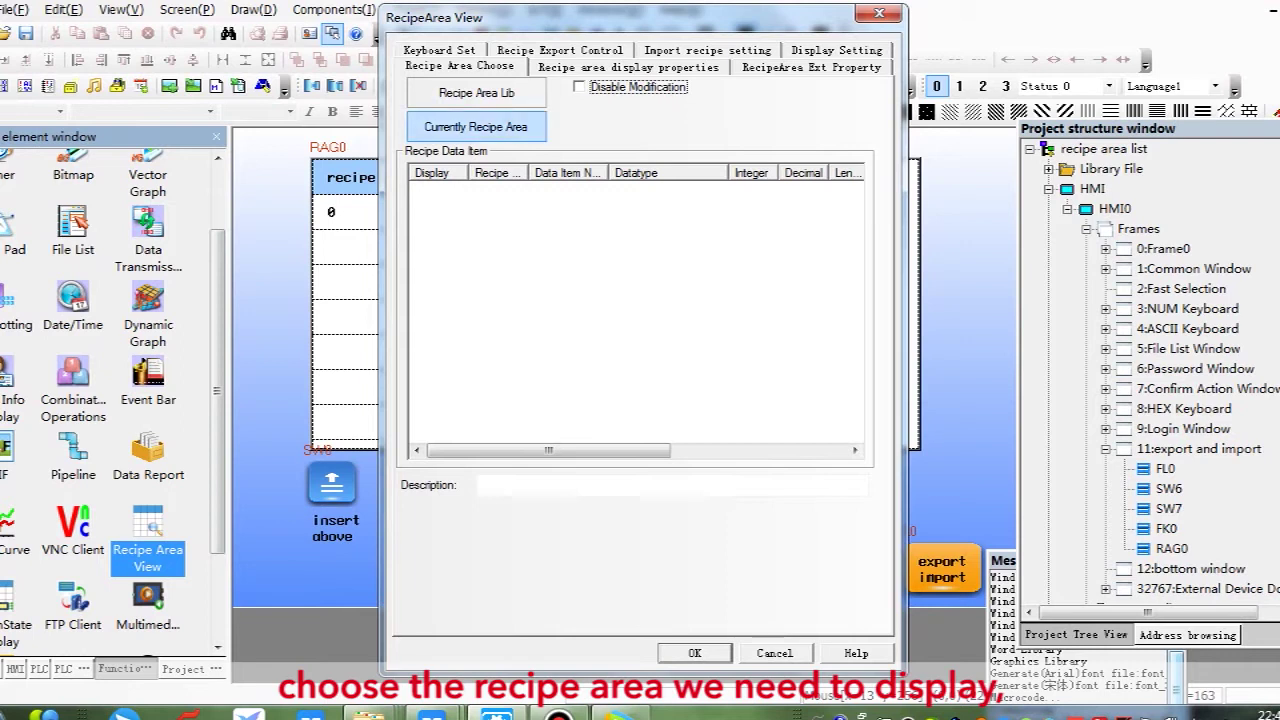
# Set the view's current recipe area to 'recipe demo' so para1–para5 appear, and confirm
pyautogui.click(475, 126)
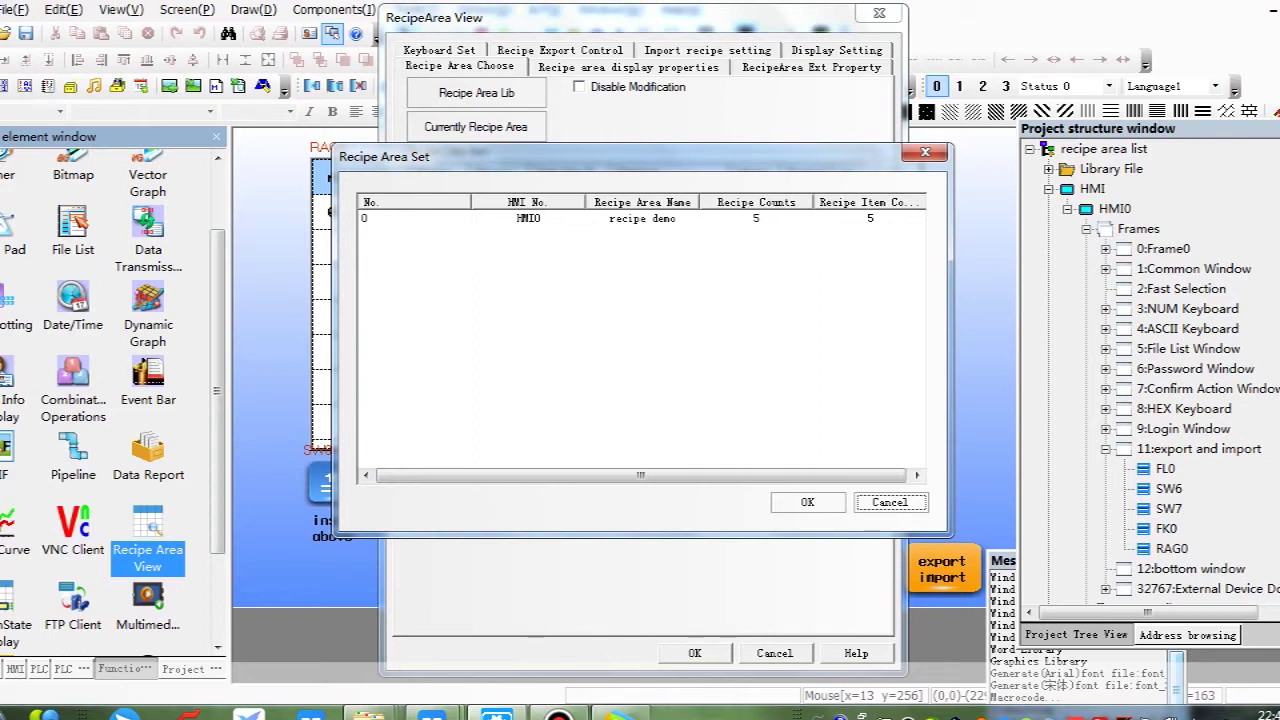
pyautogui.click(600, 218)
pyautogui.click(807, 502)
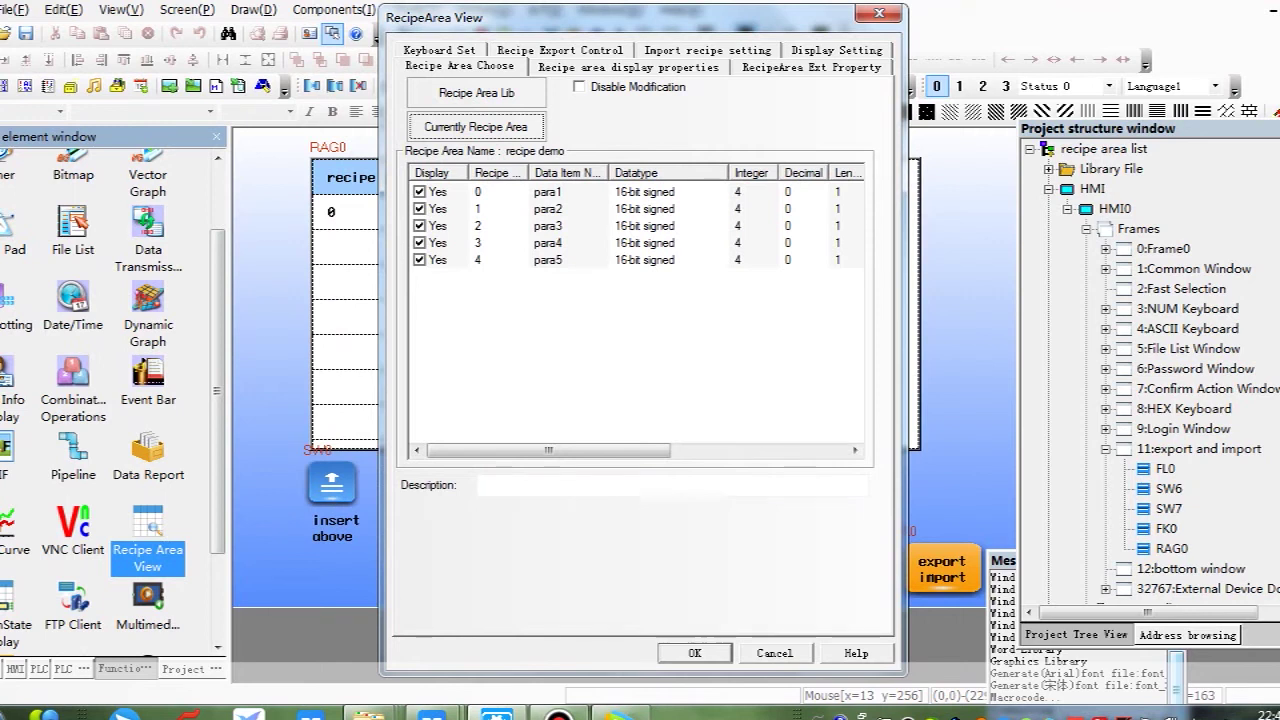
pyautogui.press('Return')
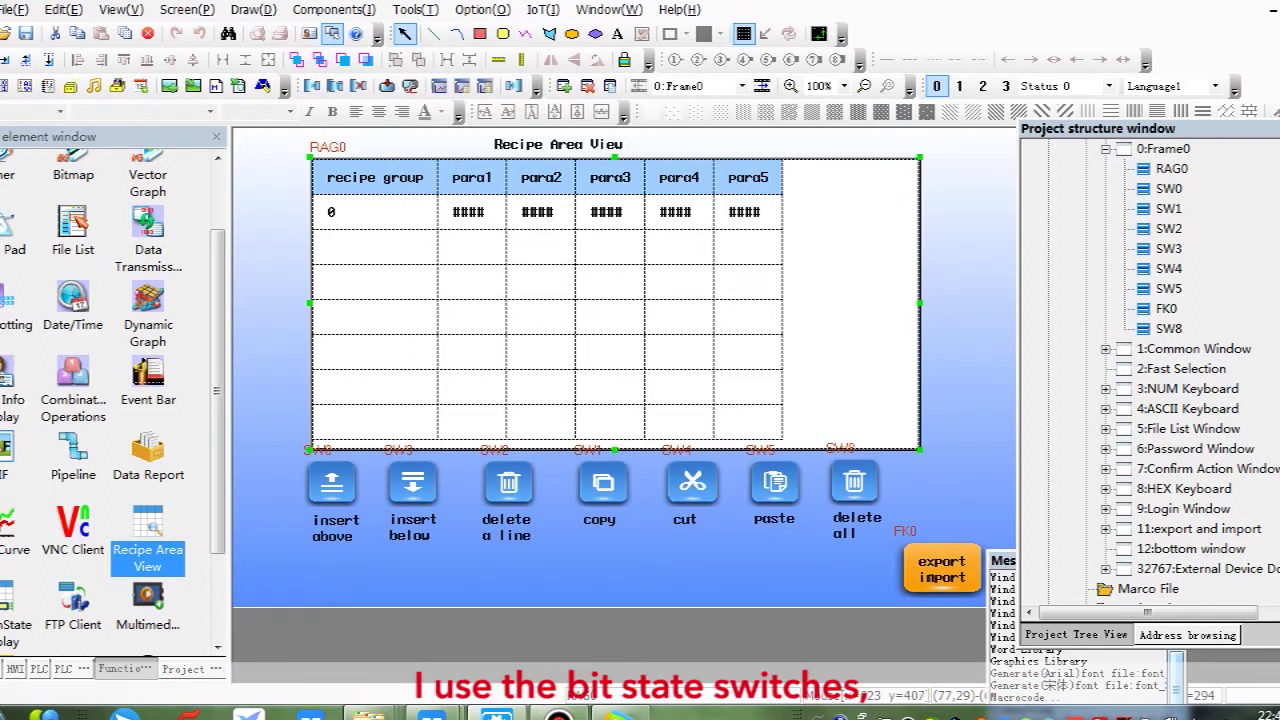
# Confirm the insert above switch stays a Set 1 Pulse on LB 100, then deselect it
pyautogui.press('Tab')
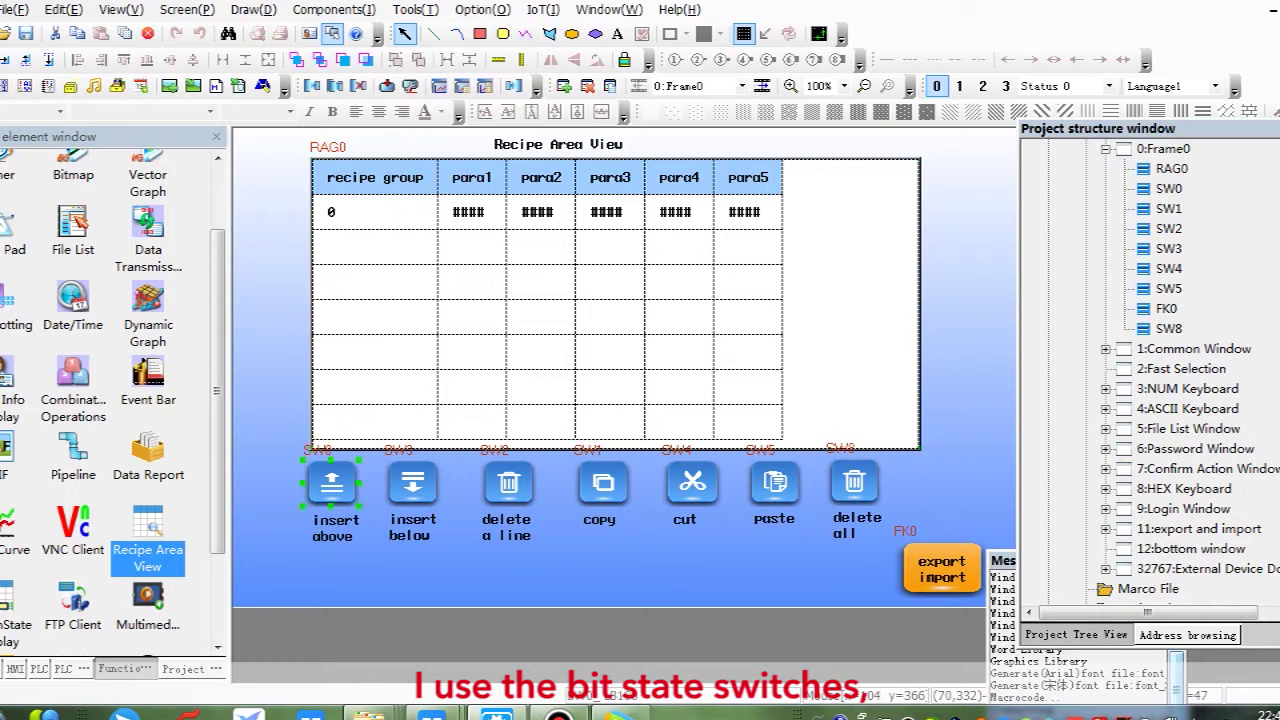
pyautogui.doubleClick(339, 494)
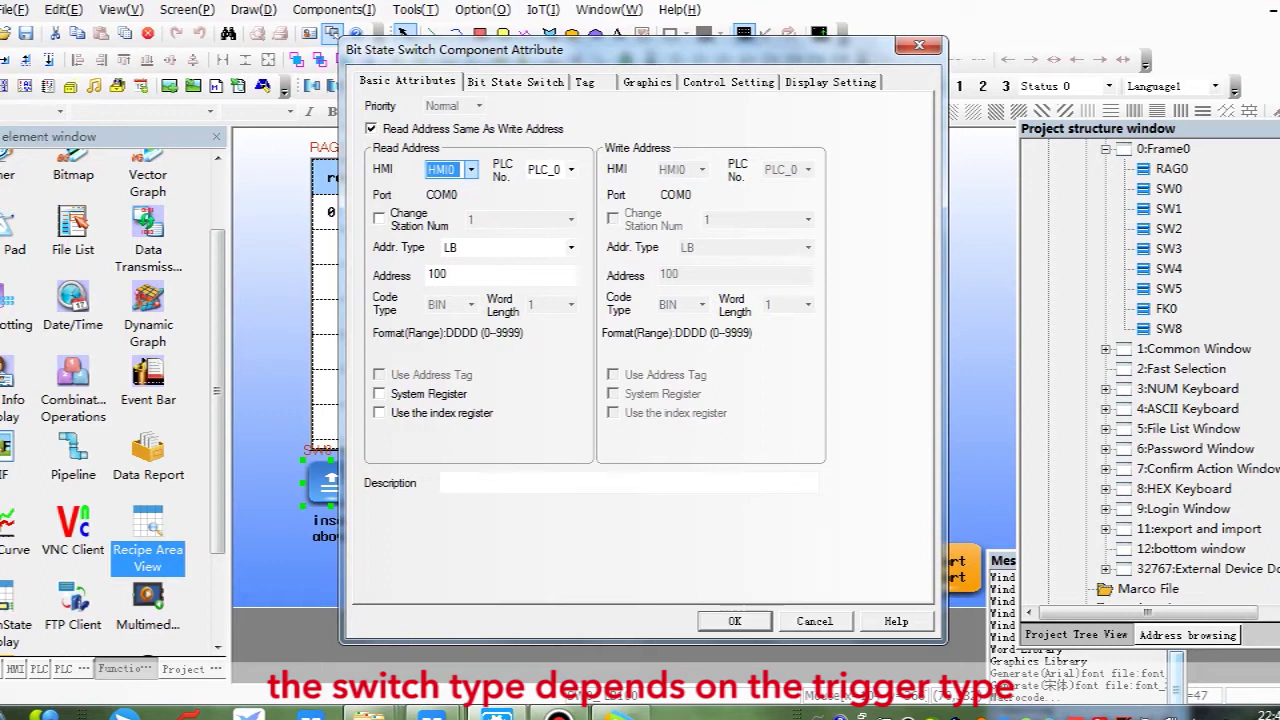
pyautogui.hotkey('ctrl', 'Tab')
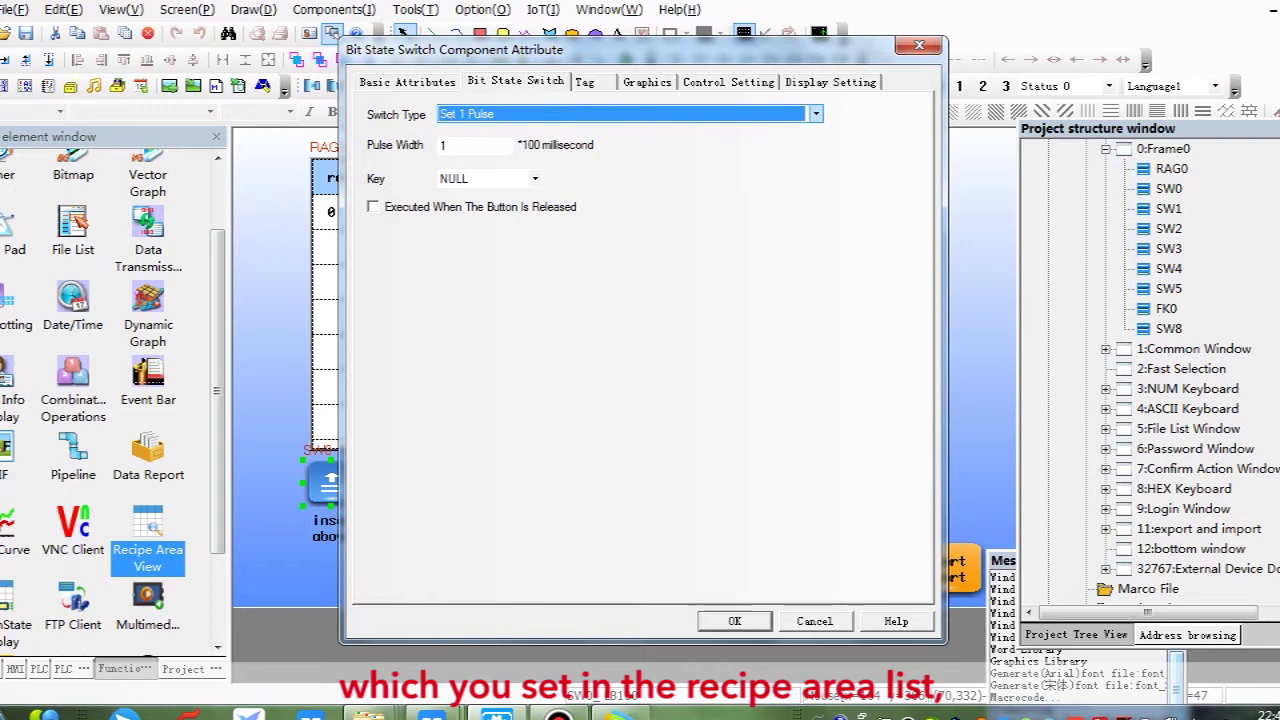
pyautogui.moveTo(450, 49); pyautogui.dragTo(522, 57)
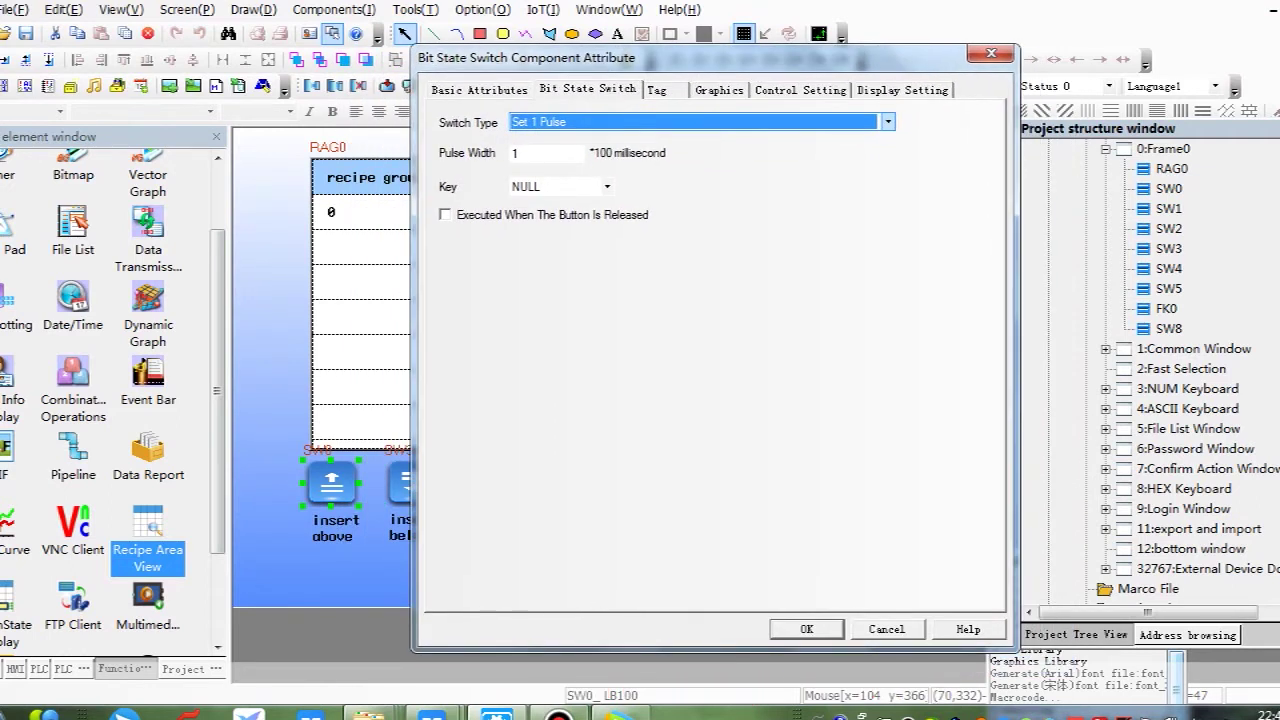
pyautogui.click(991, 52)
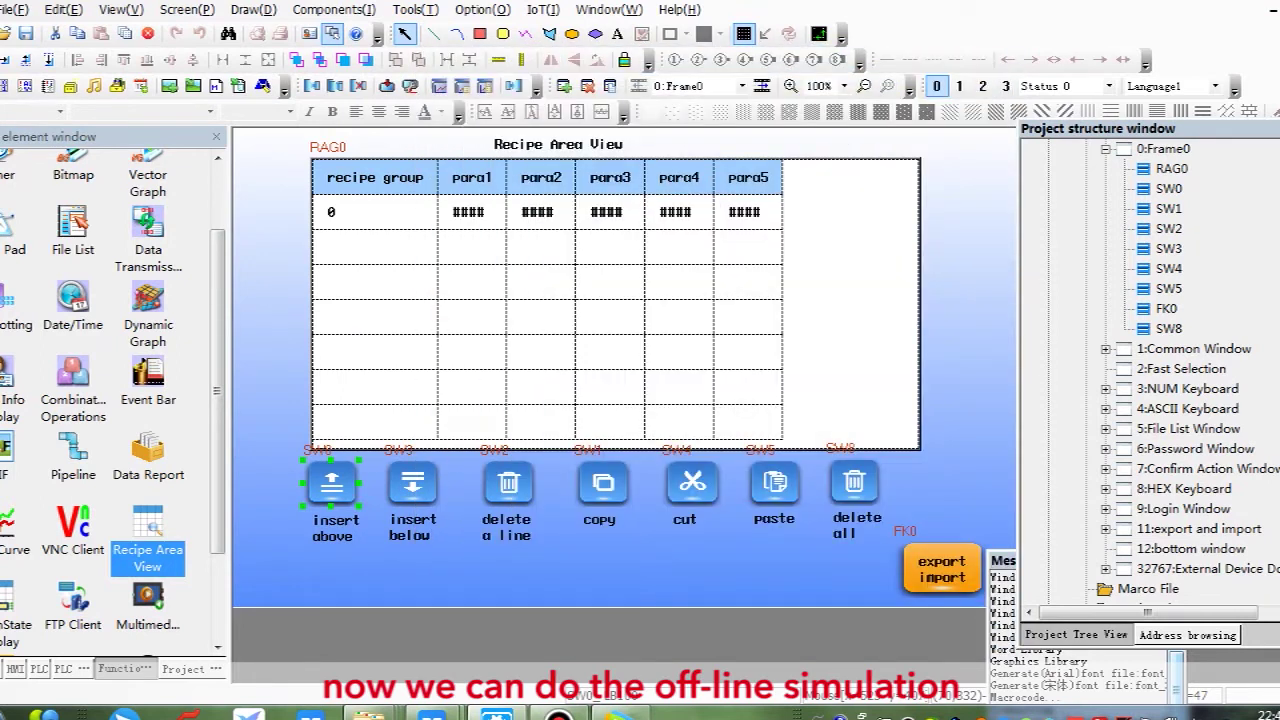
pyautogui.press('Escape')
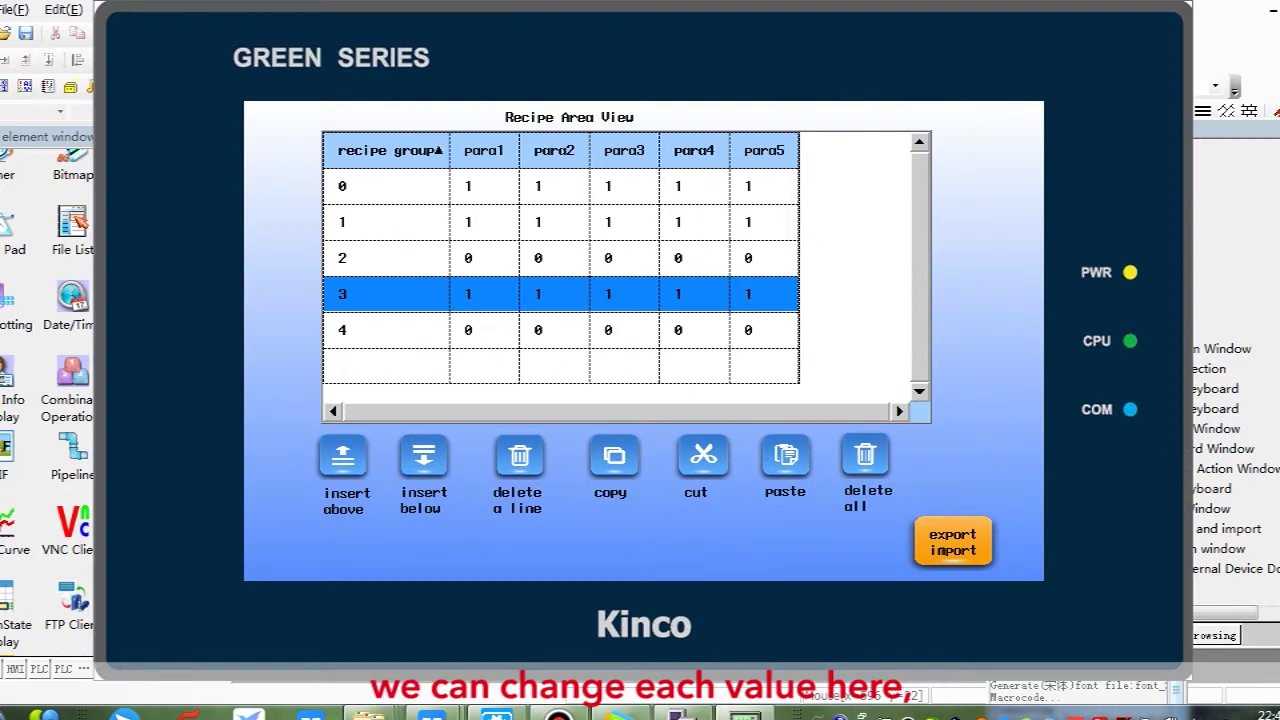
# Enter 45 in group 0 para1, 58 in group 1 para2, and 89 in group 4 para2
pyautogui.click(484, 186)
pyautogui.click(715, 346)
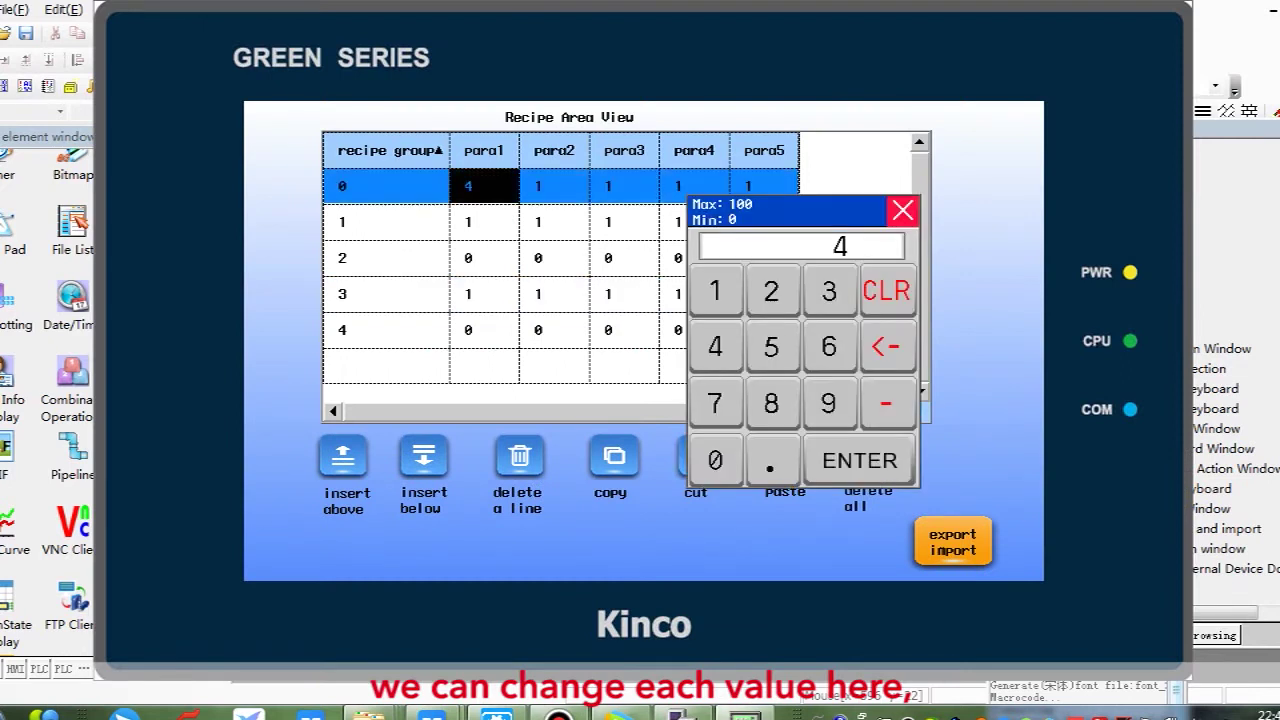
pyautogui.click(771, 346)
pyautogui.press('Return')
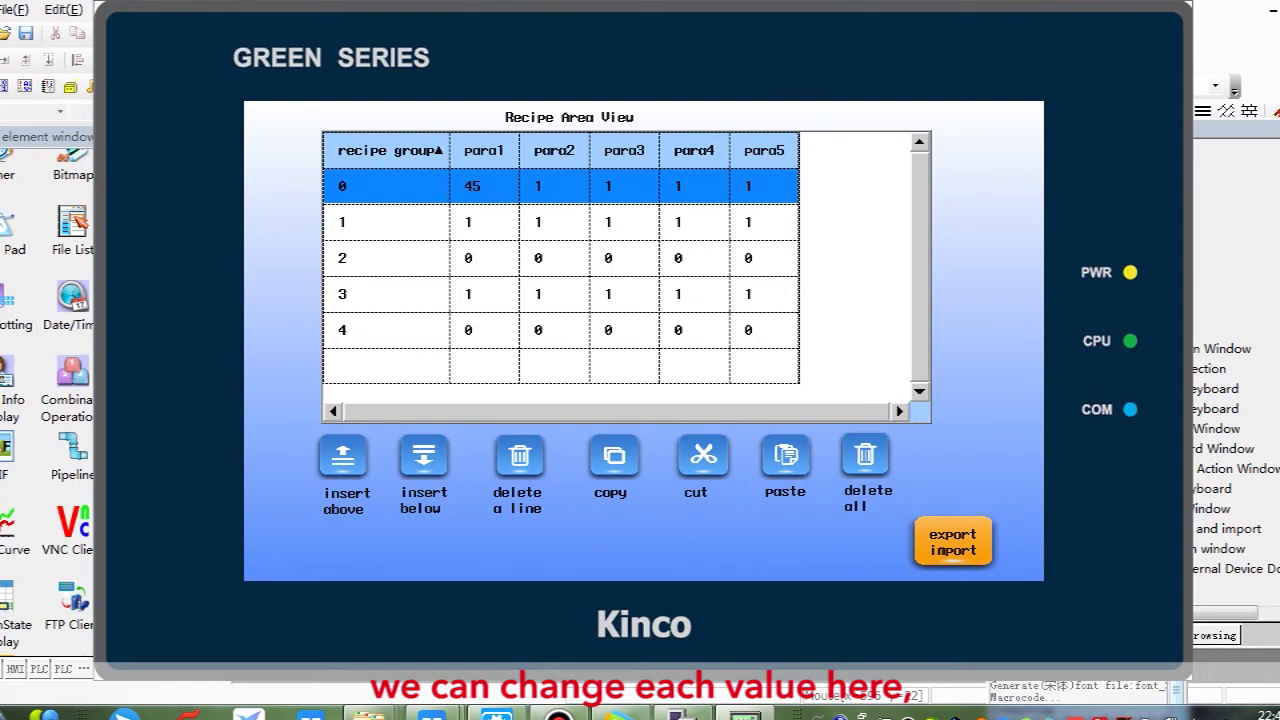
pyautogui.click(541, 222)
pyautogui.click(771, 346)
pyautogui.click(774, 294)
pyautogui.click(857, 457)
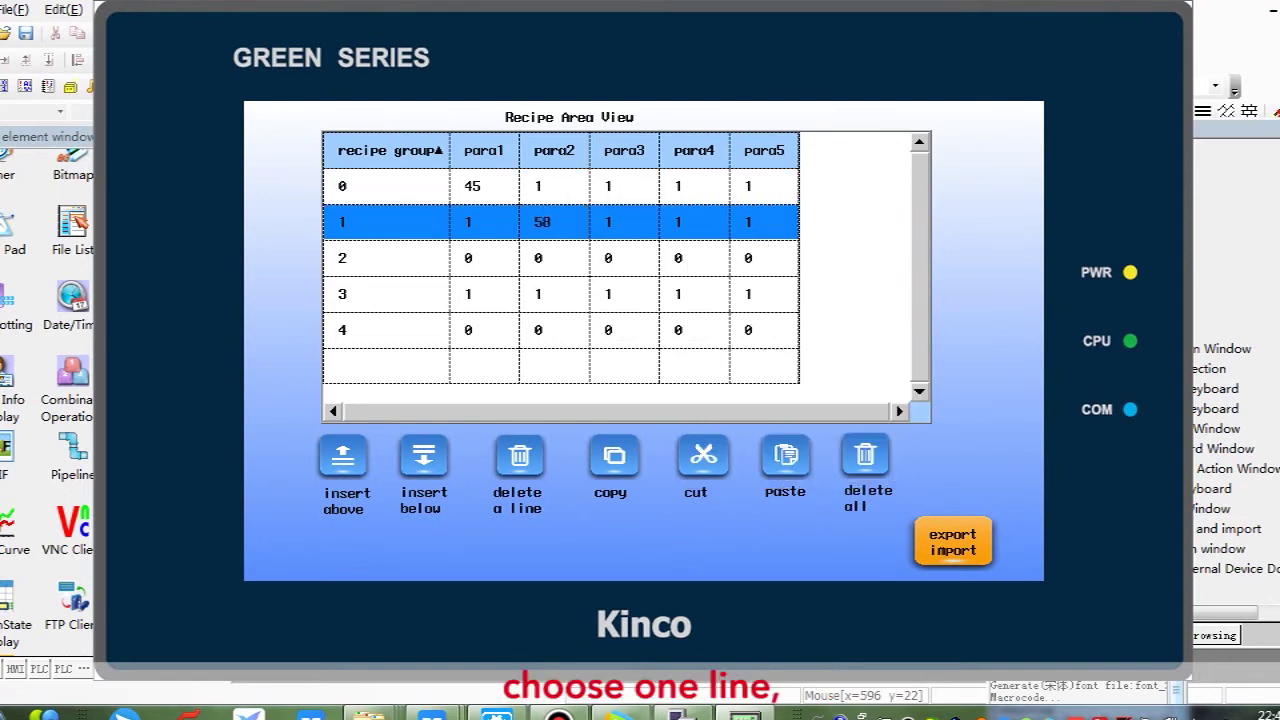
pyautogui.click(541, 330)
pyautogui.click(765, 404)
pyautogui.click(830, 404)
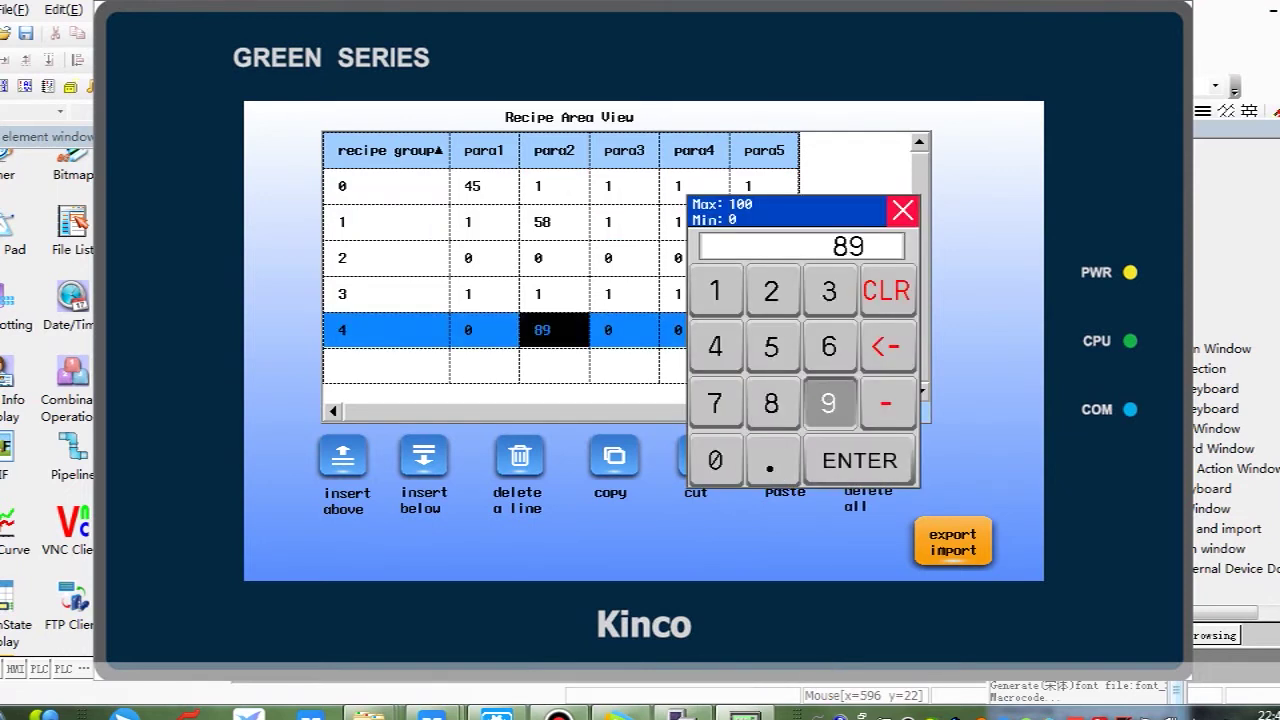
pyautogui.click(859, 457)
# Paste group 0 over group 4, cut group 1, insert rows above and below, then clear all values
pyautogui.click(484, 186)
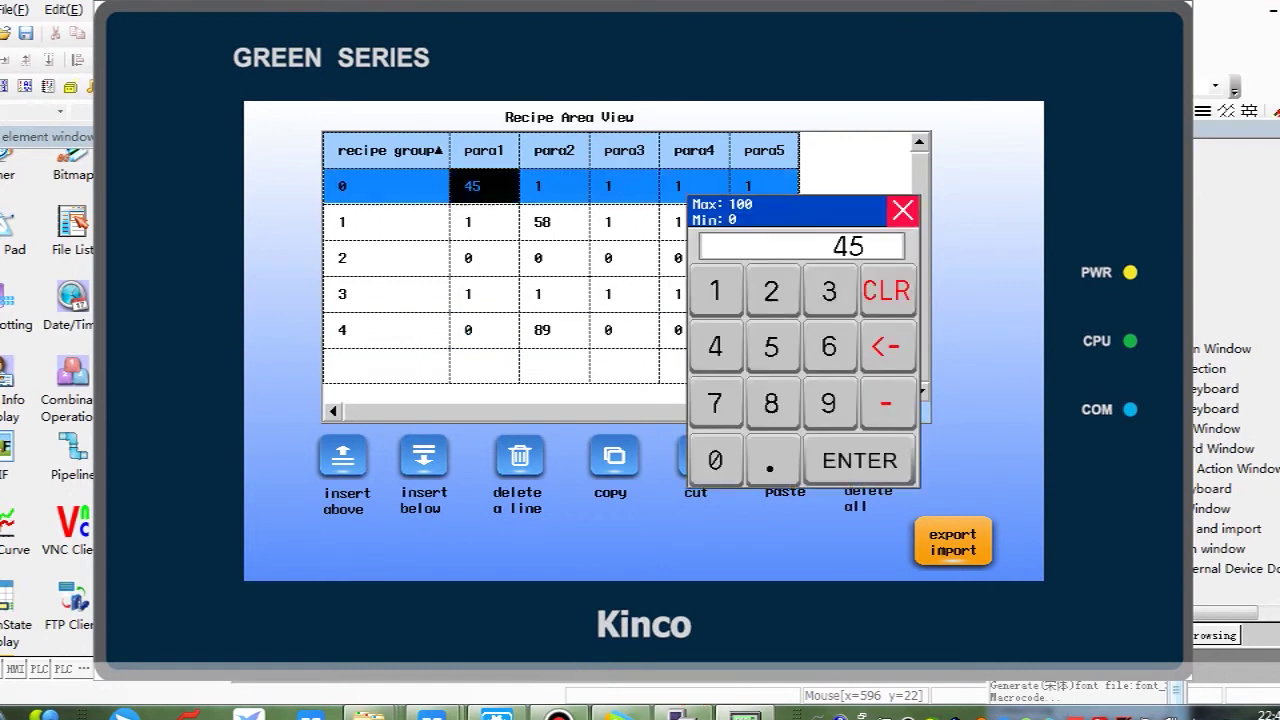
pyautogui.press('Return')
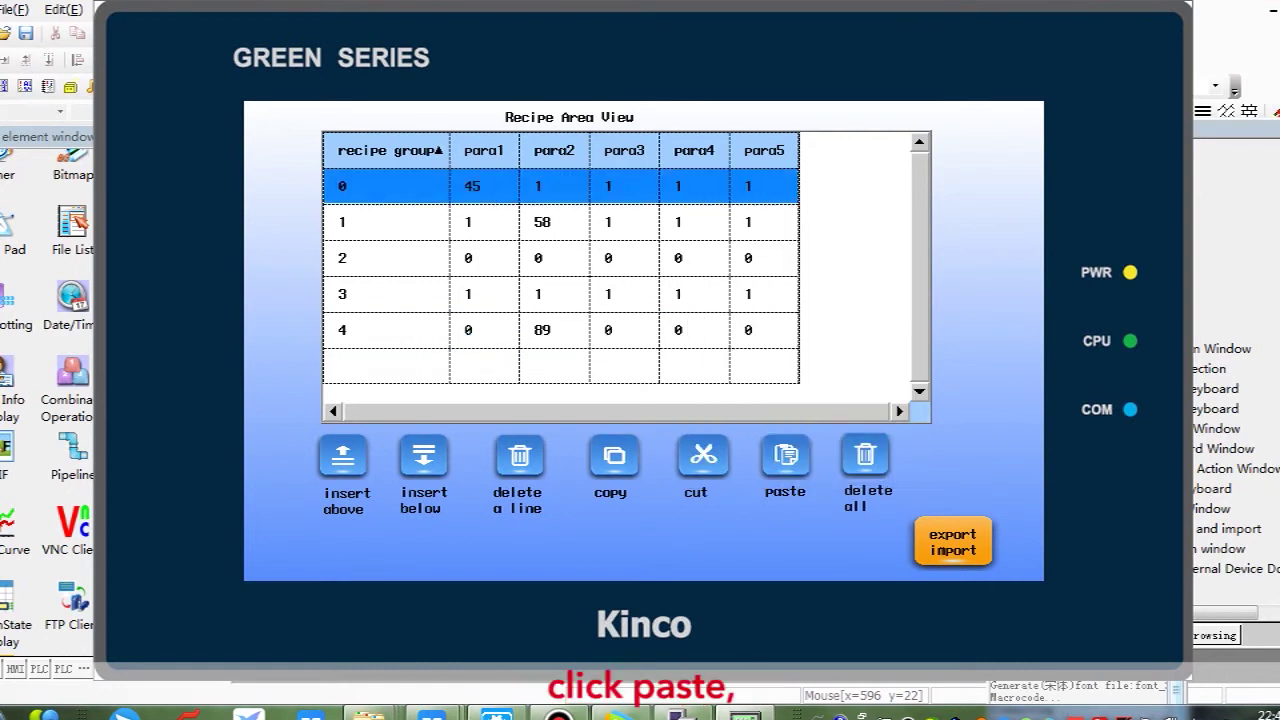
pyautogui.click(542, 330)
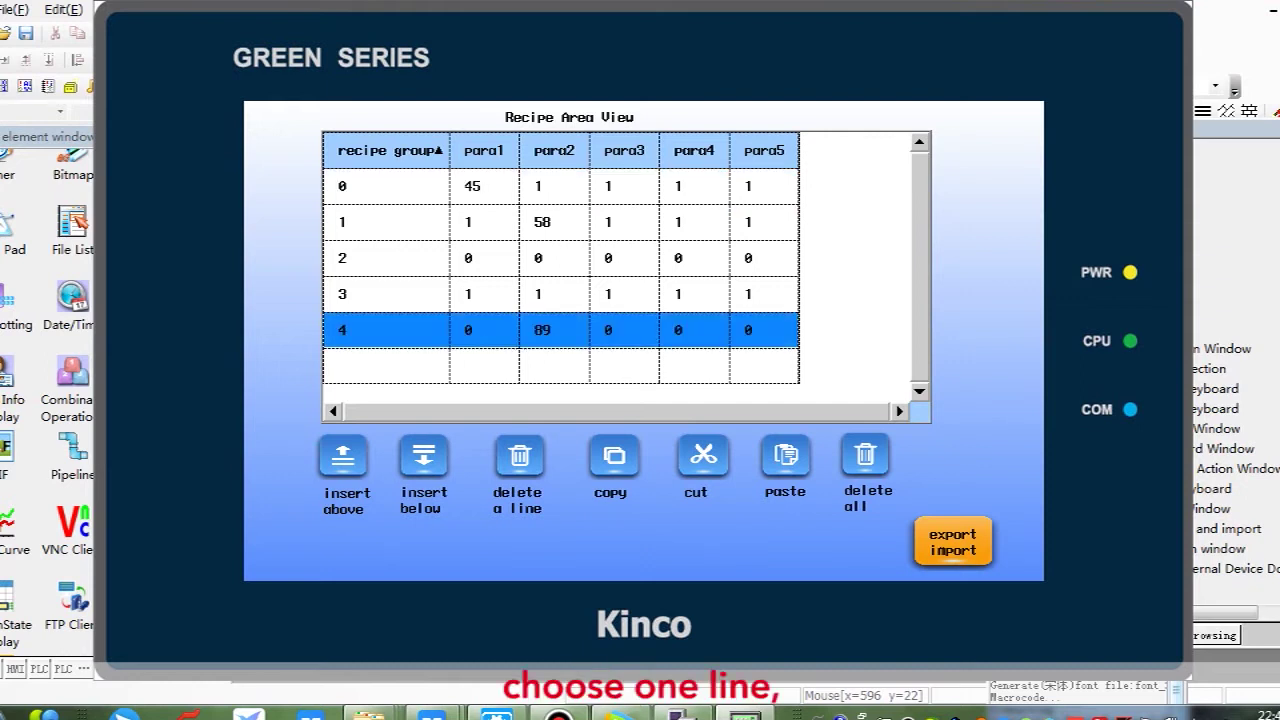
pyautogui.click(785, 455)
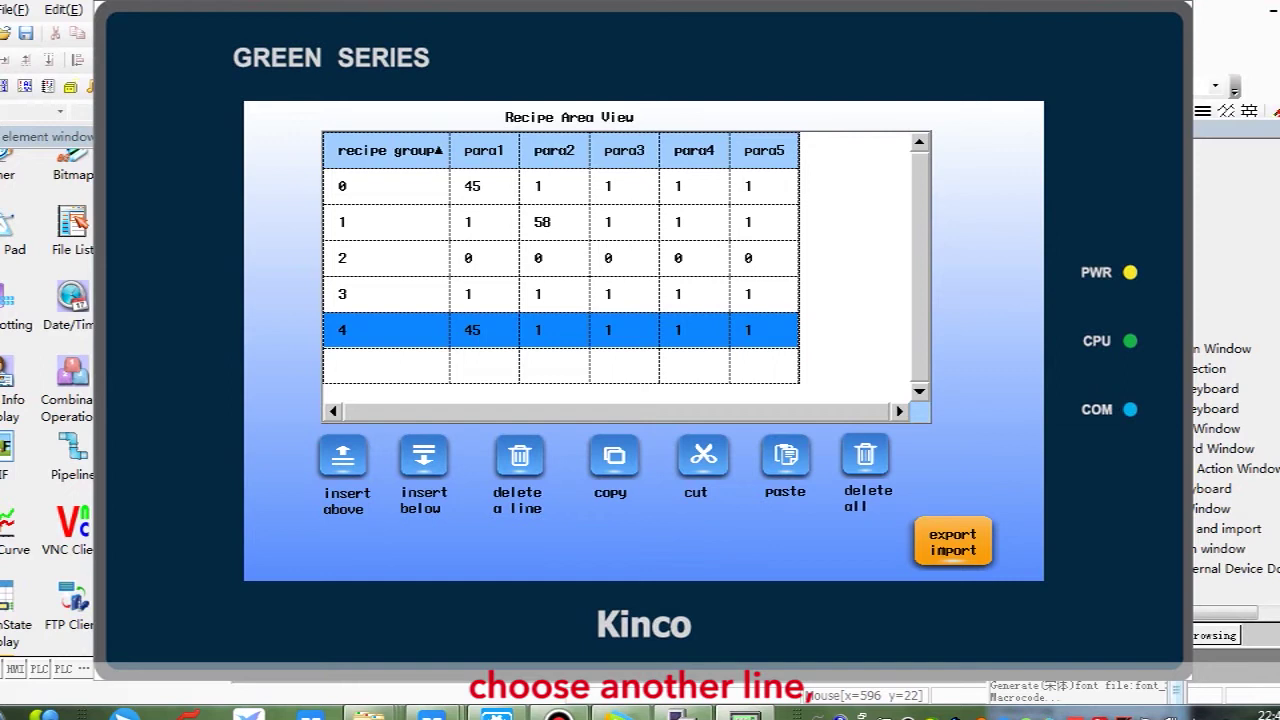
pyautogui.click(542, 222)
pyautogui.click(703, 455)
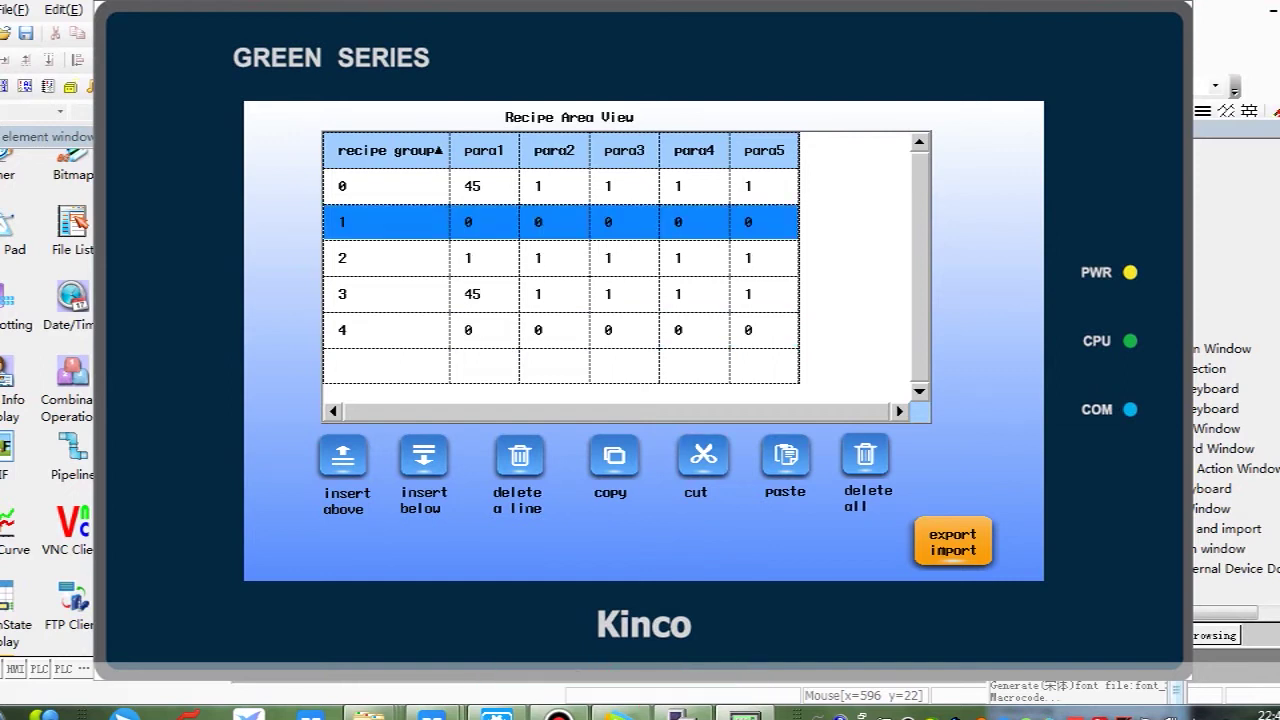
pyautogui.click(542, 330)
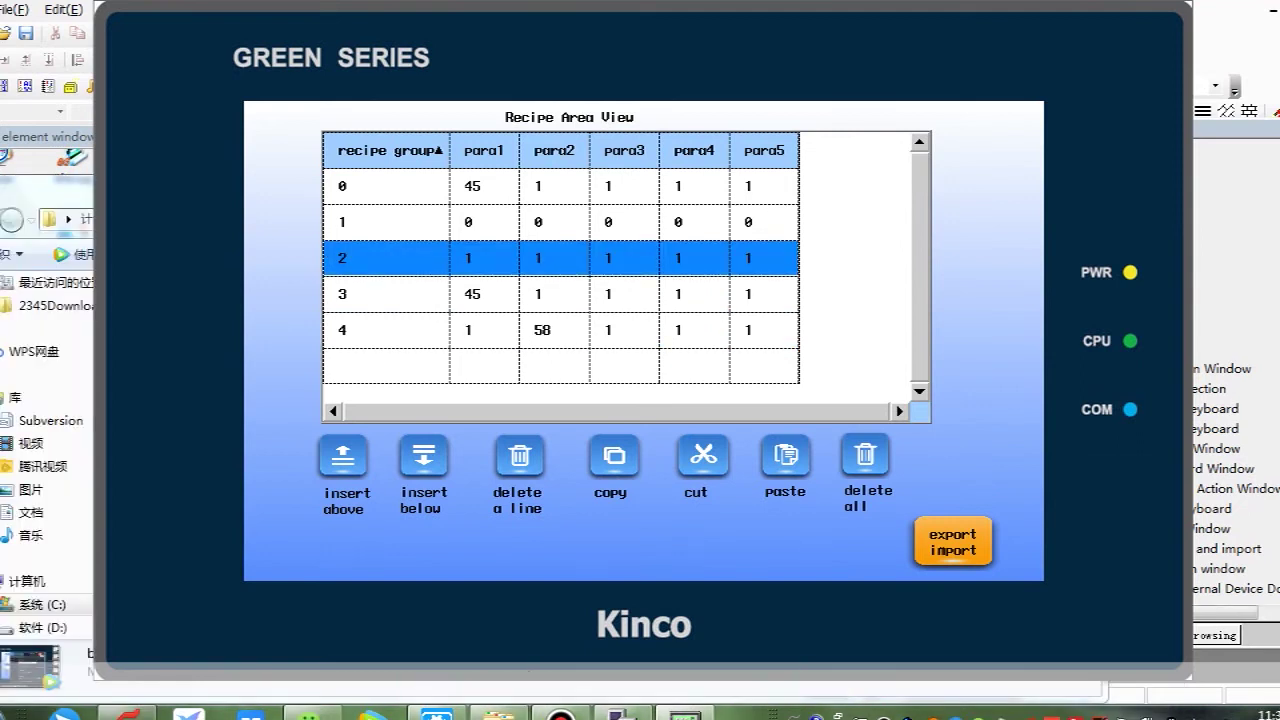
pyautogui.click(343, 457)
pyautogui.click(385, 294)
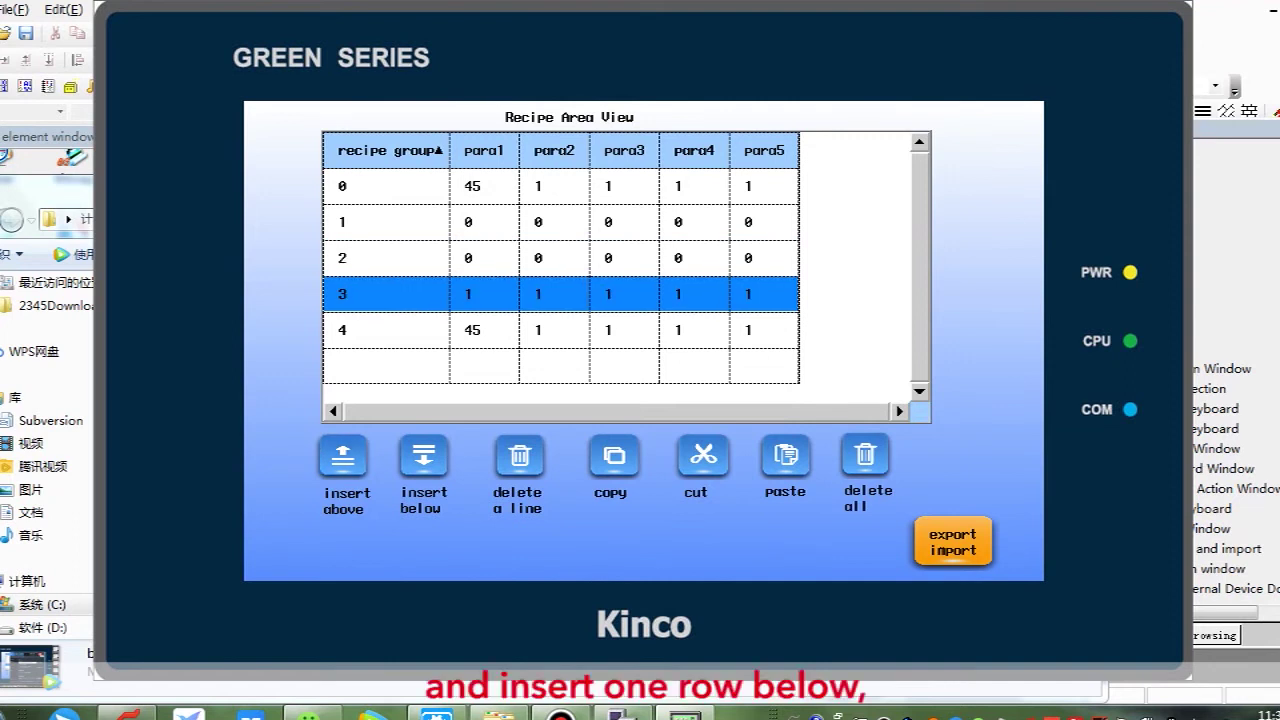
pyautogui.click(424, 457)
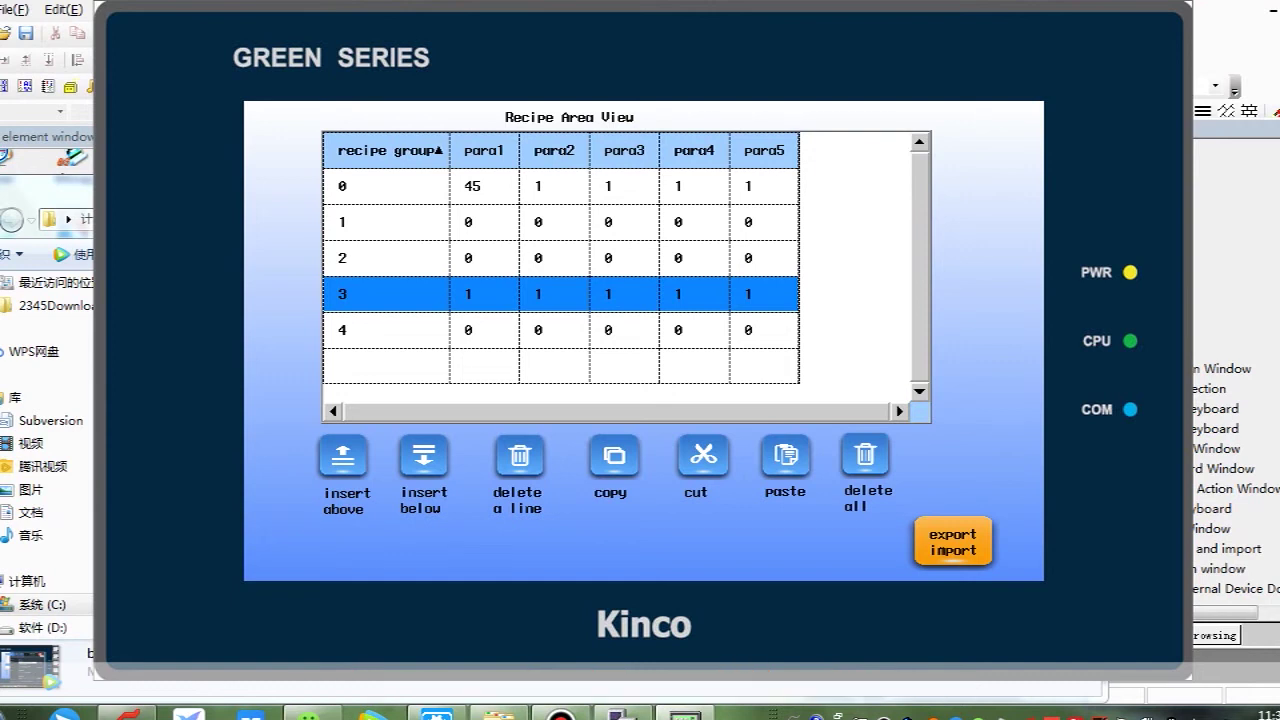
pyautogui.click(865, 456)
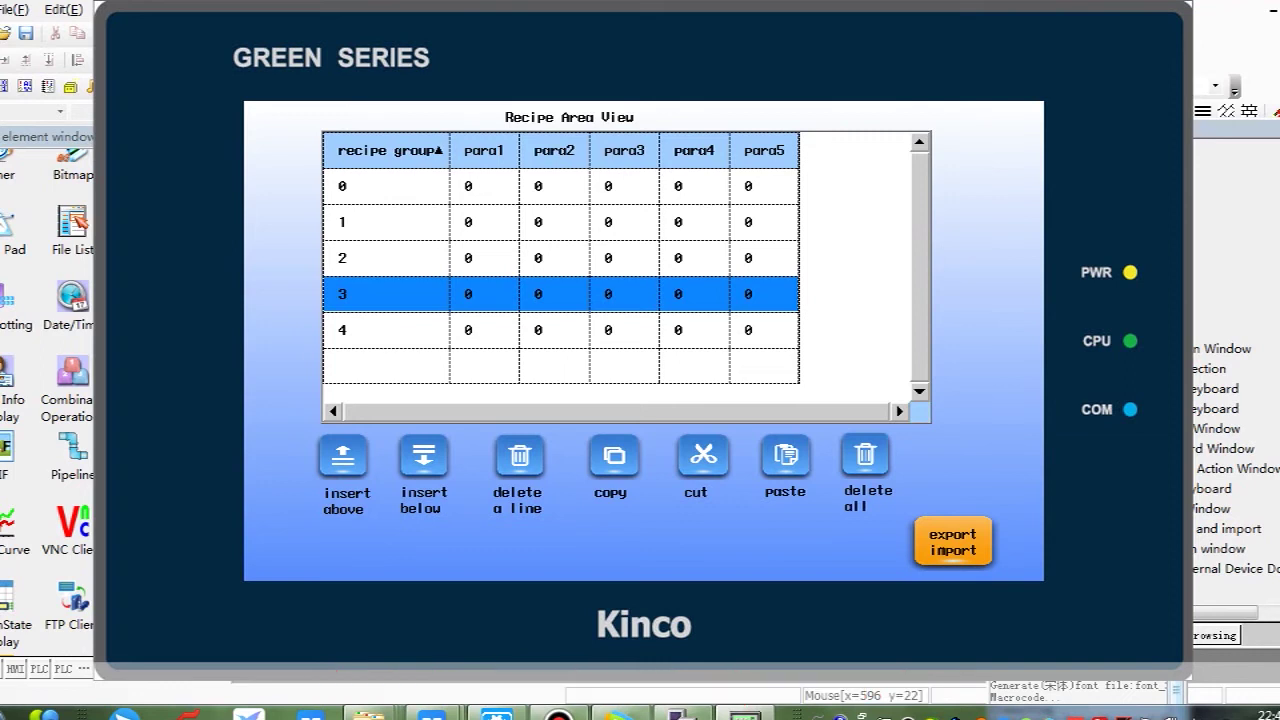
pyautogui.rightClick(980, 302)
# Close the offline simulator and dismiss window 11 'export and import' Window Attribute dialog
pyautogui.click(1010, 314)
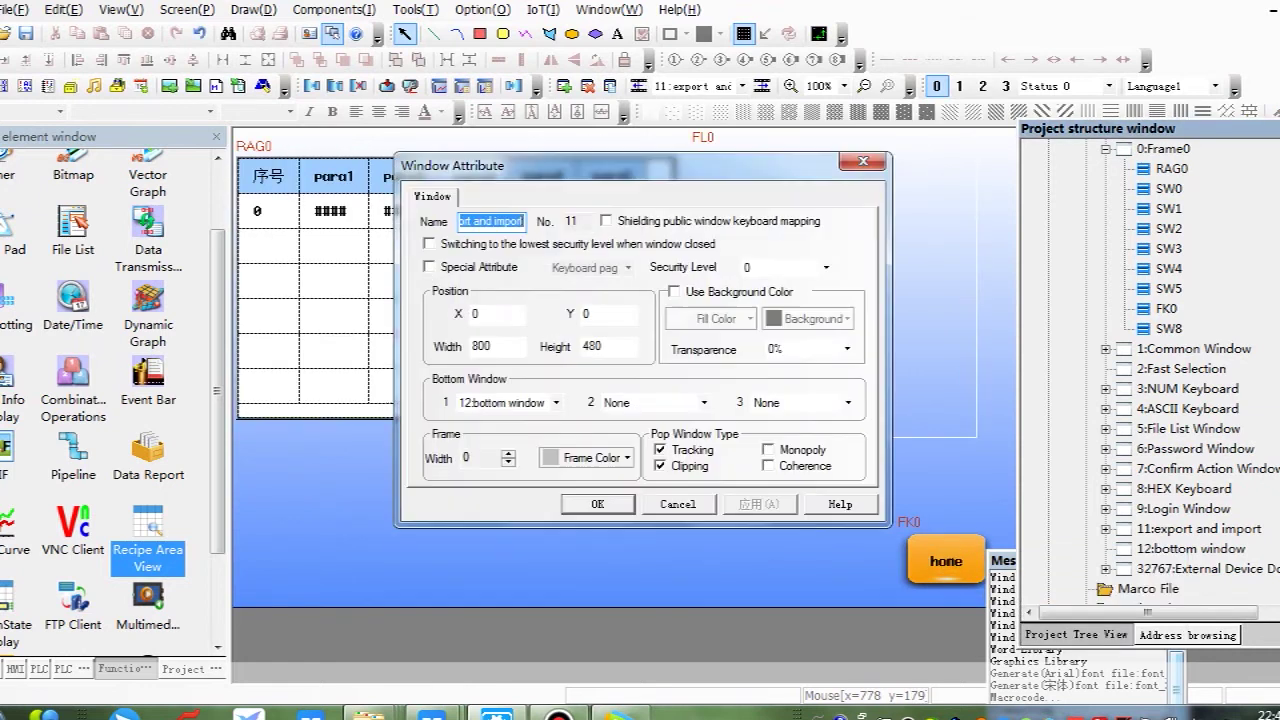
pyautogui.press('Return')
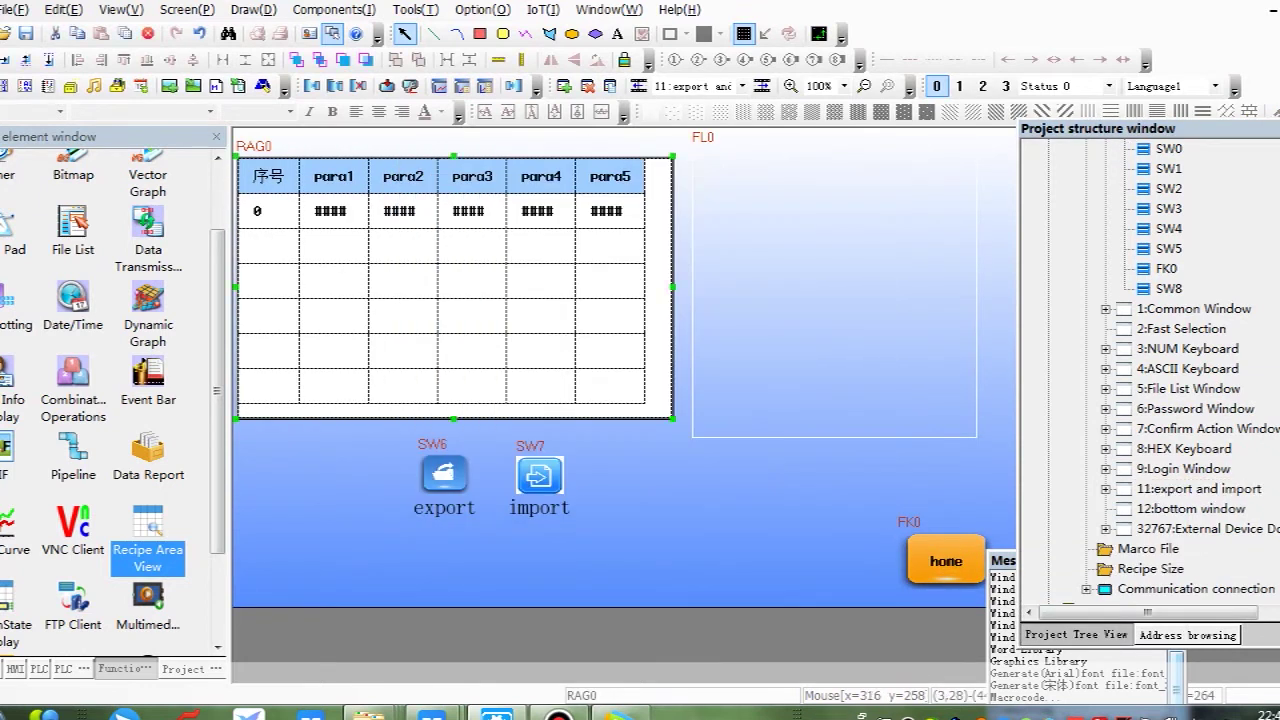
# Review the recipe table's export settings: folder RecipeToCSV, saved on the HMI, trigger LB 10
pyautogui.doubleClick(300, 300)
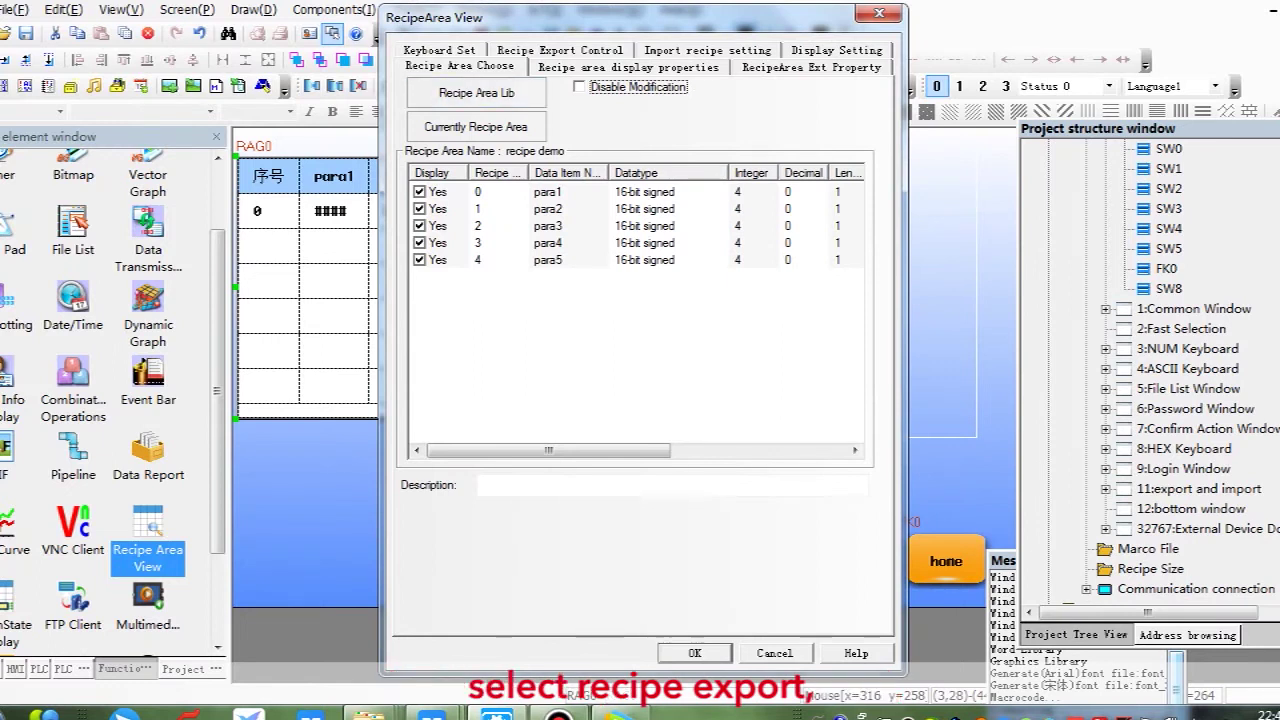
pyautogui.click(560, 50)
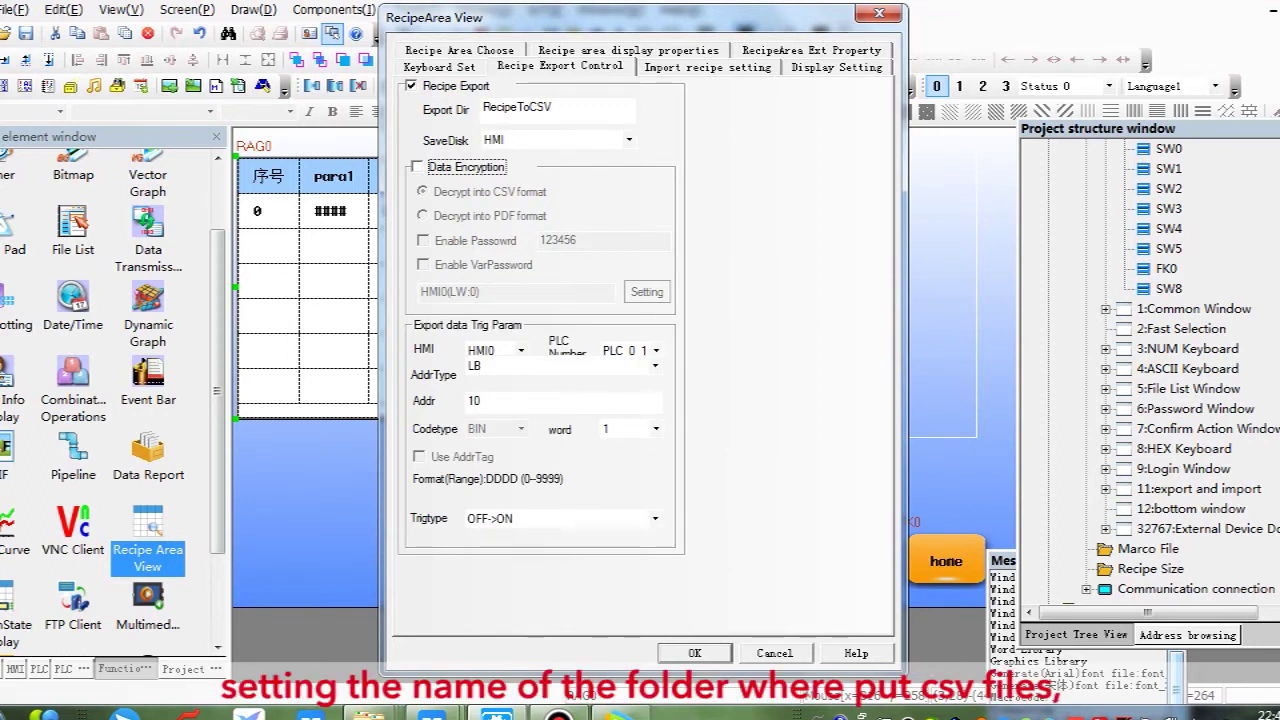
pyautogui.moveTo(552, 107); pyautogui.dragTo(482, 107)
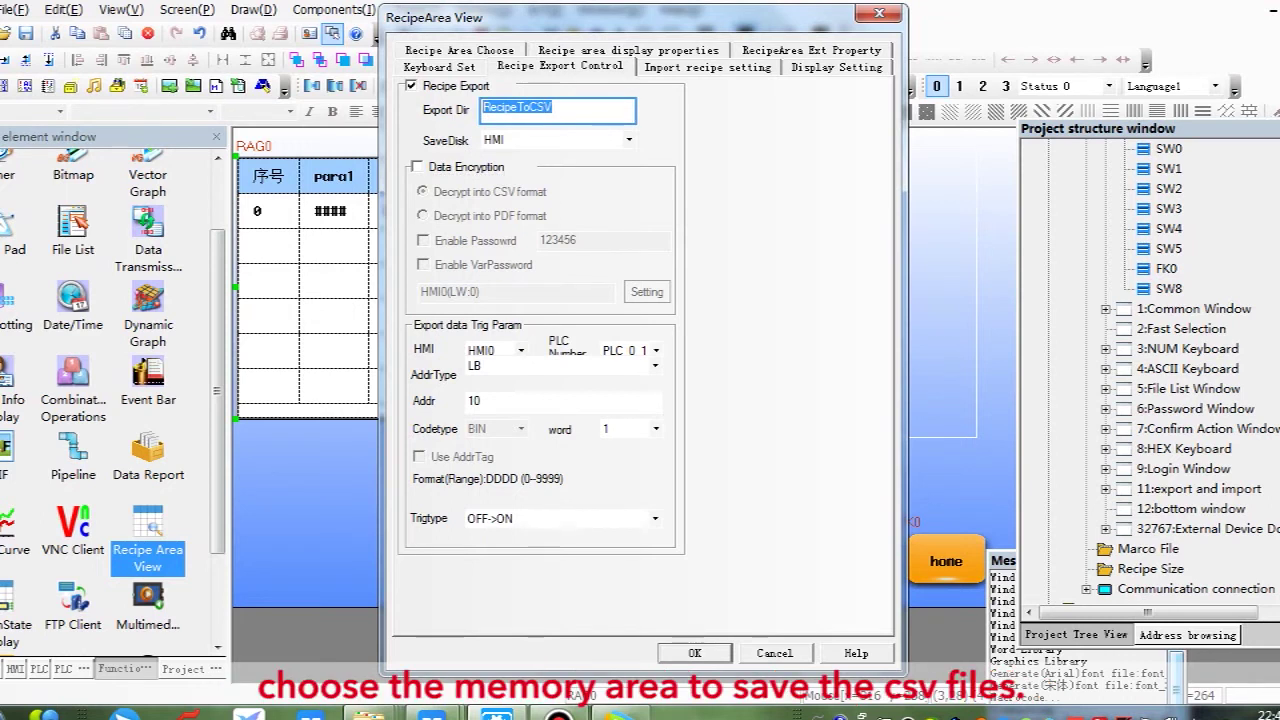
pyautogui.press('Tab')
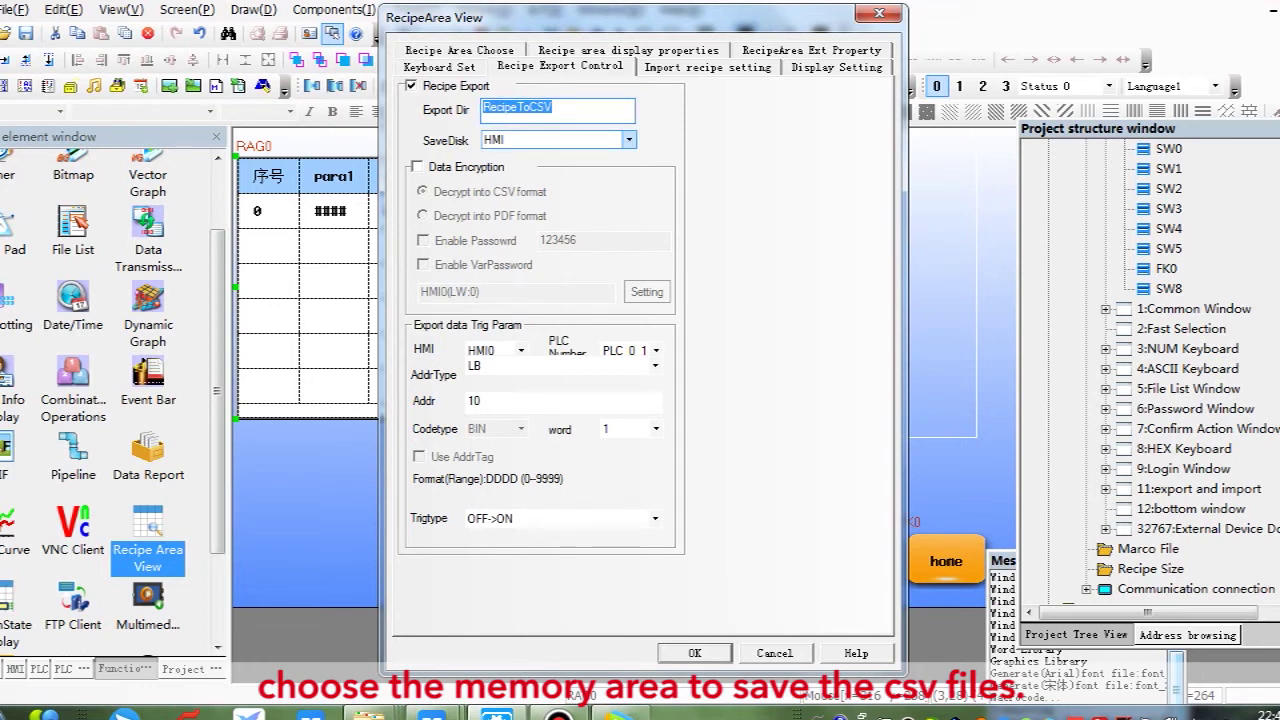
pyautogui.press('Tab')
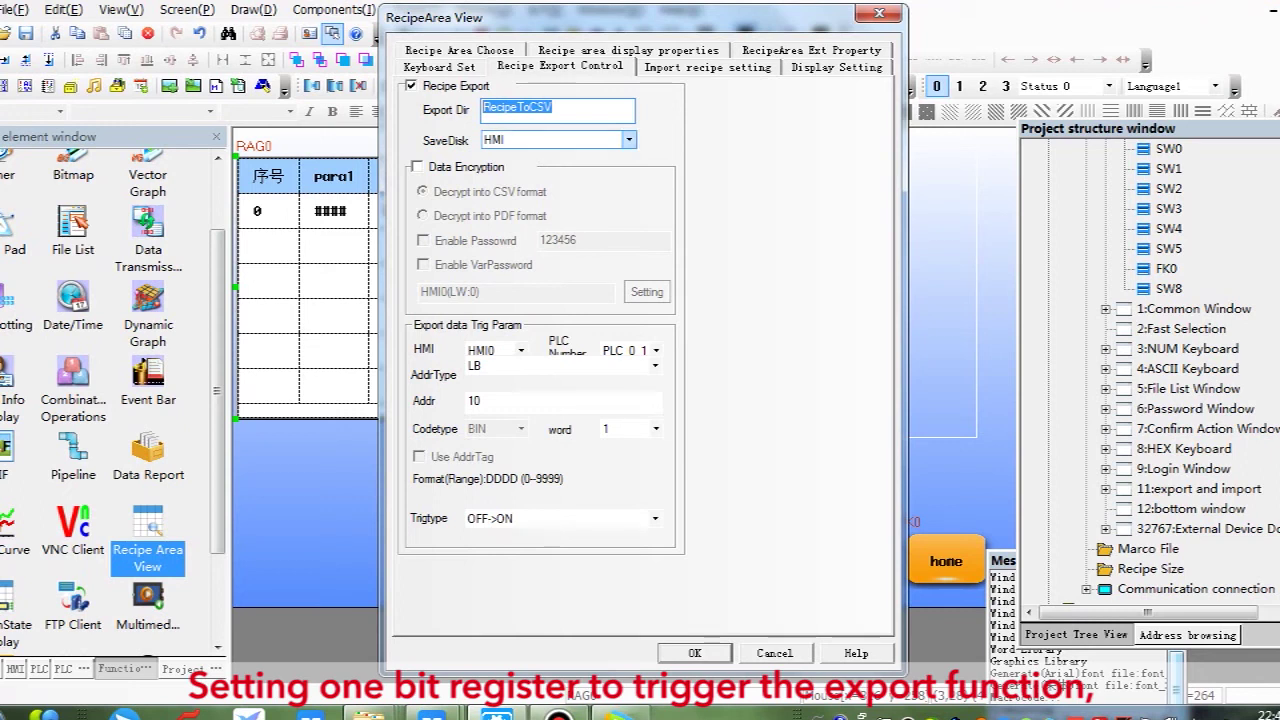
pyautogui.click(520, 401)
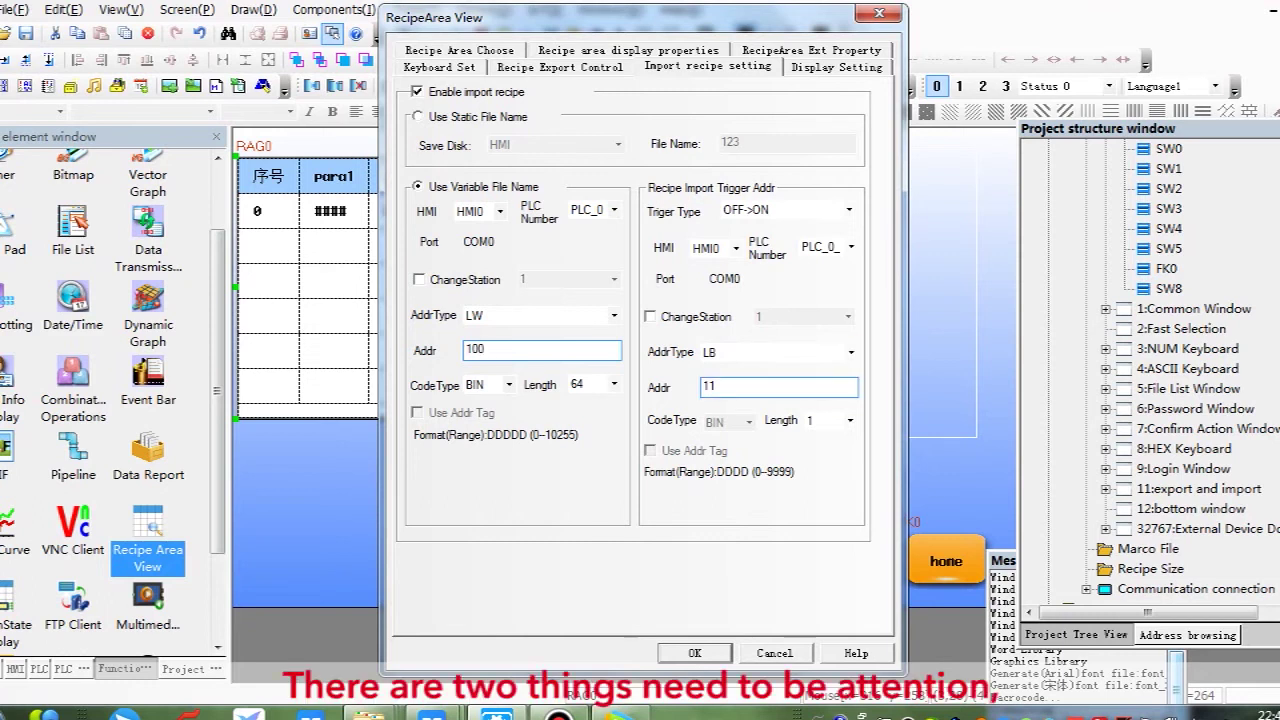
# Confirm the recipe import settings (file name LW100, length 64, trigger LB11) and pick a File List part
pyautogui.press('Return')
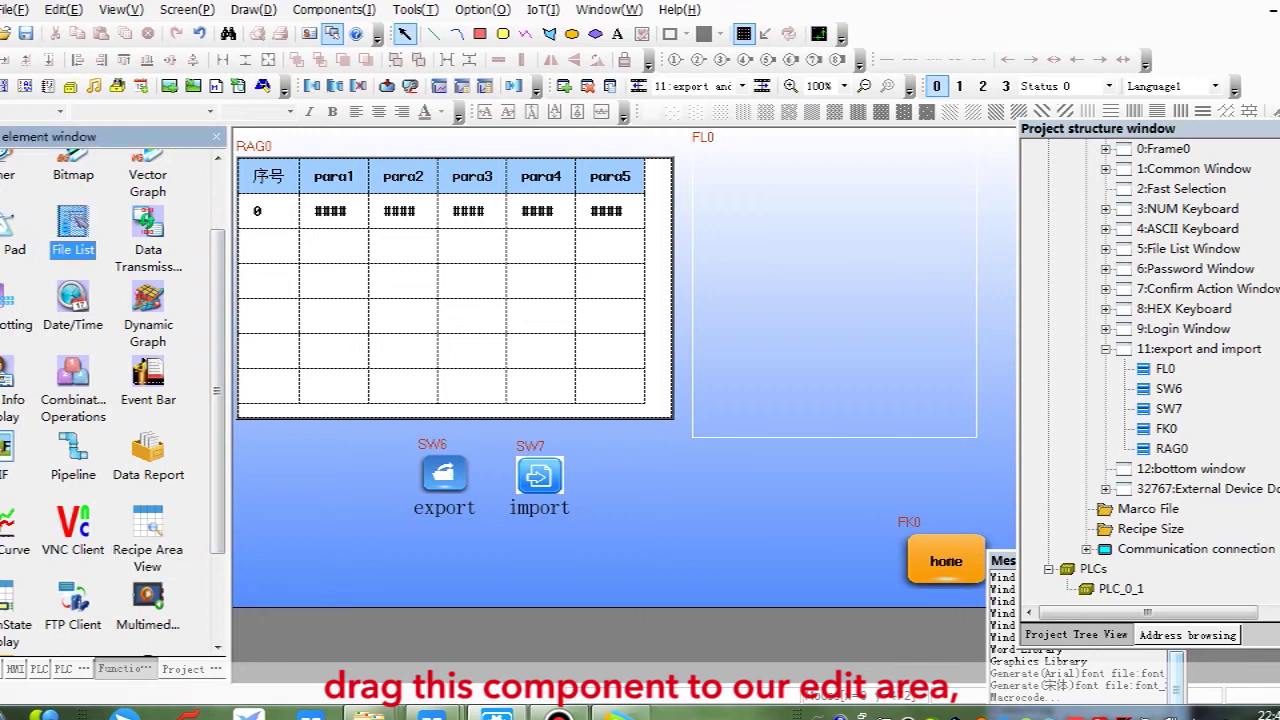
pyautogui.moveTo(72, 225); pyautogui.dragTo(72, 232)
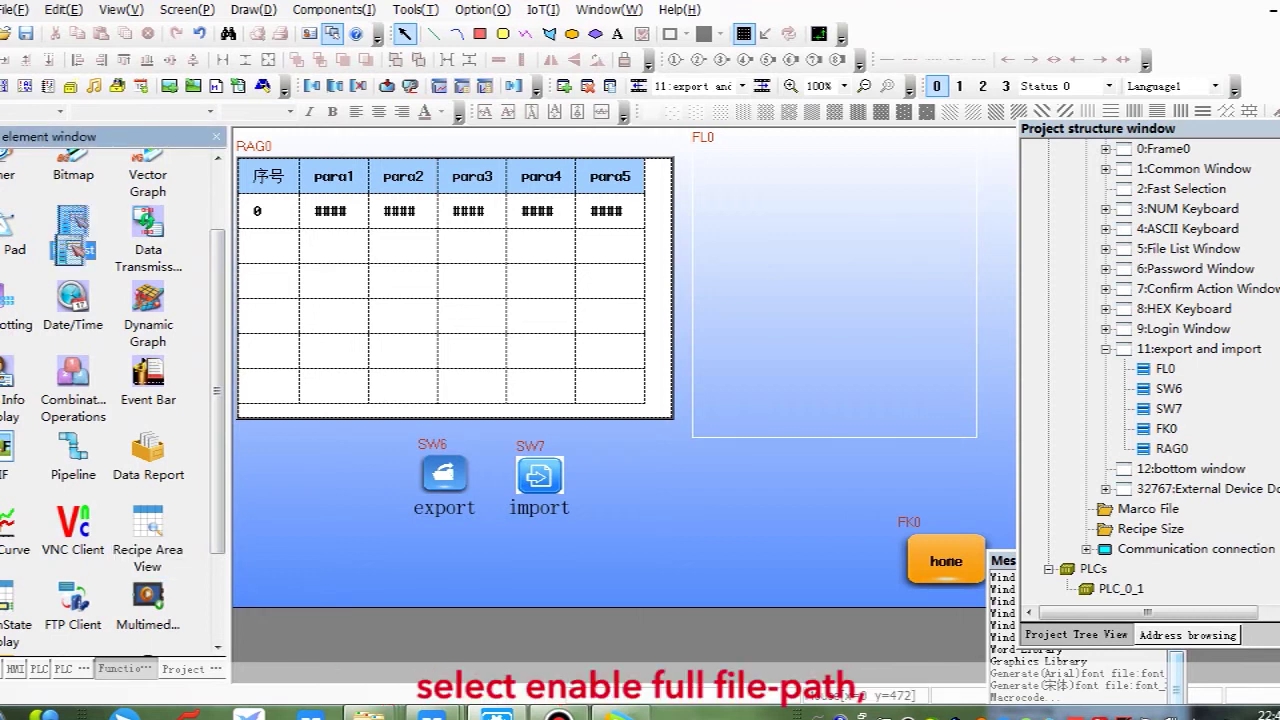
# Place a File List with Enable Full FilePath on, writing to LW100 with length 64
pyautogui.moveTo(72, 232); pyautogui.dragTo(600, 540)
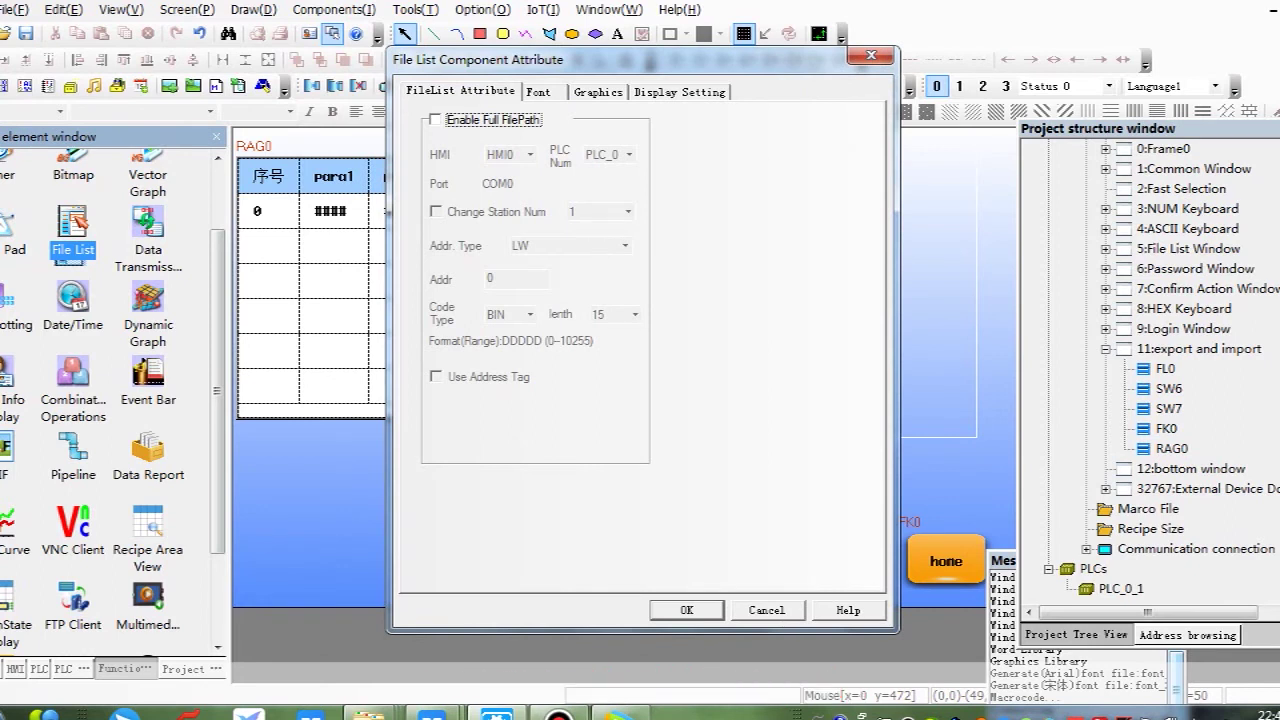
pyautogui.press('space')
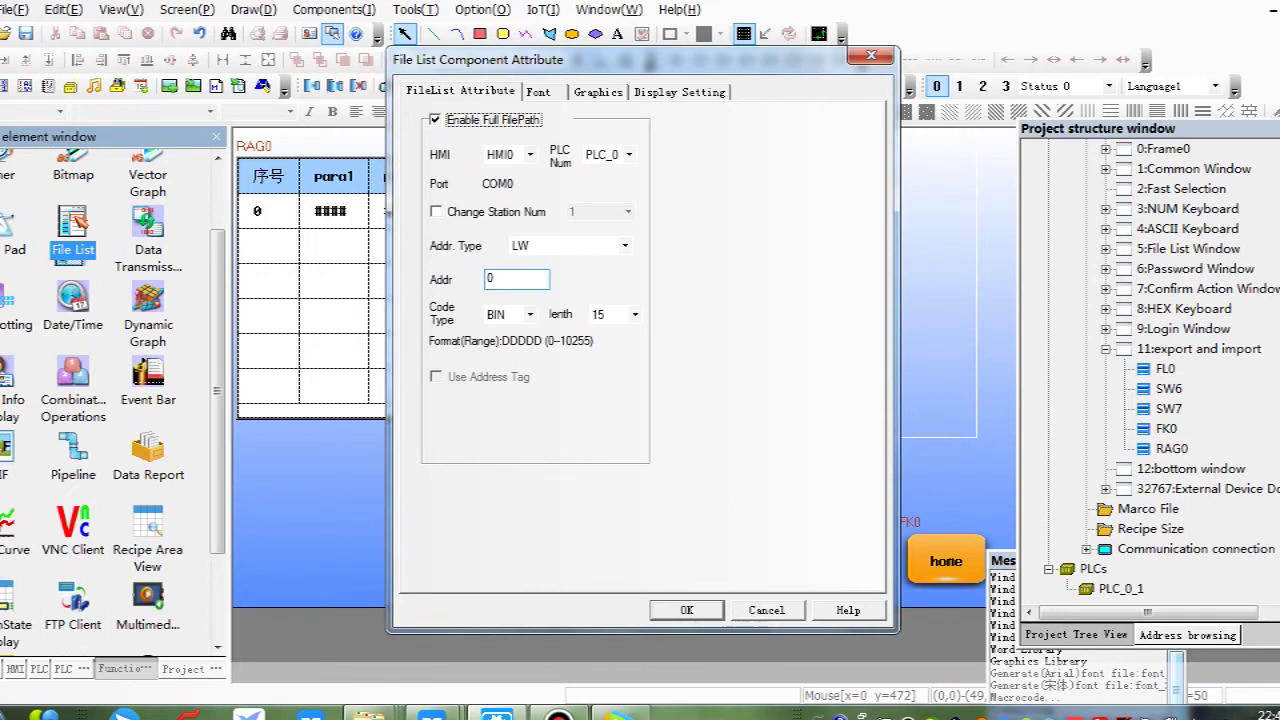
pyautogui.doubleClick(500, 279)
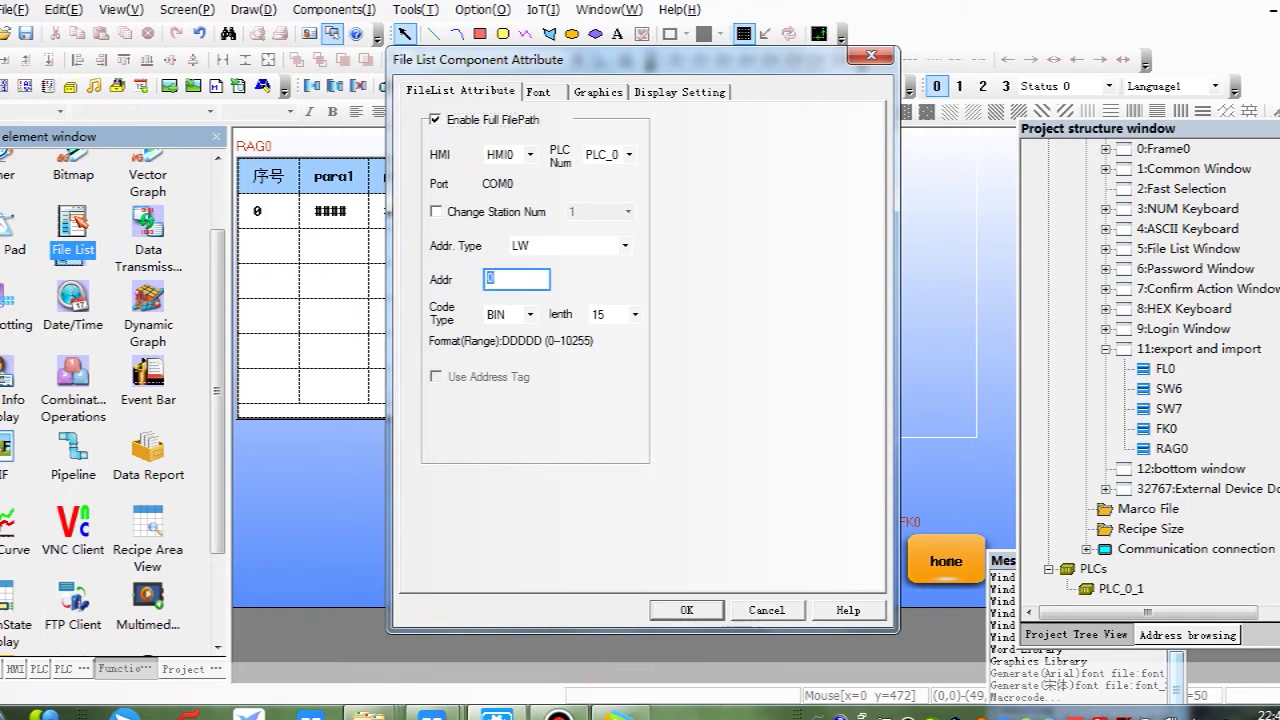
pyautogui.write('100')
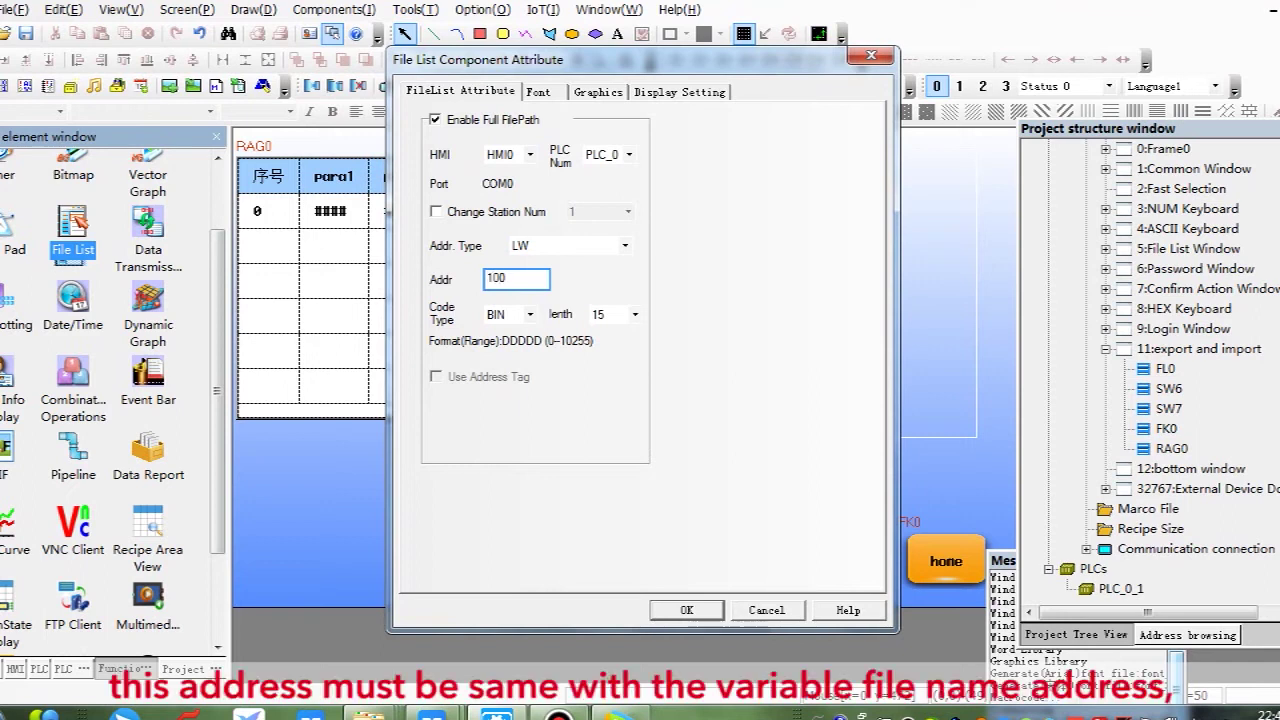
pyautogui.click(634, 314)
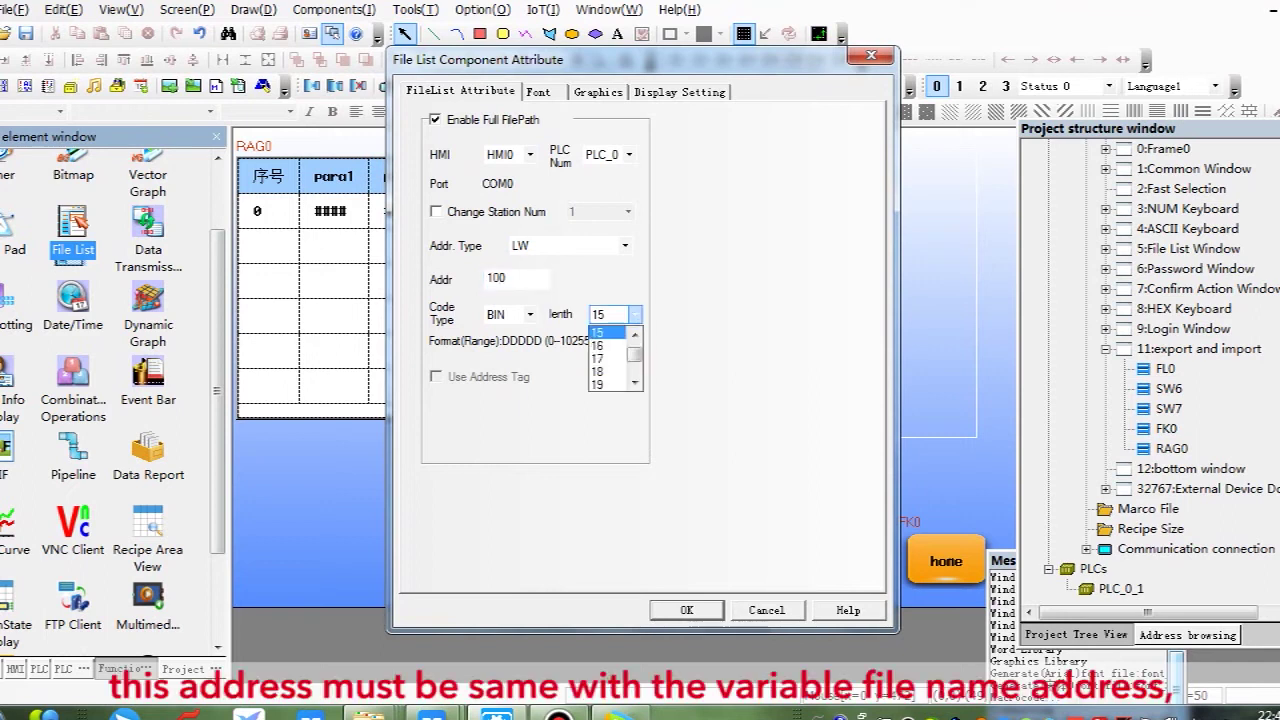
pyautogui.scroll(-10, 610, 358)
pyautogui.click(605, 372)
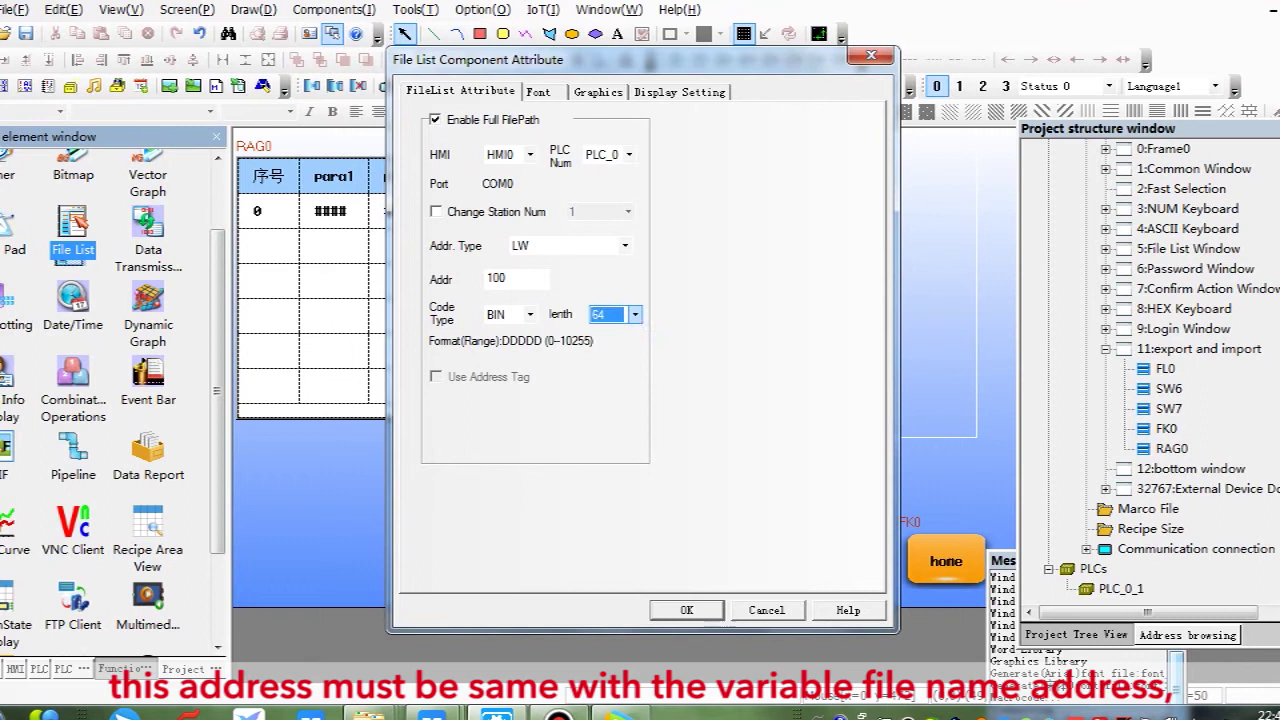
pyautogui.click(530, 278)
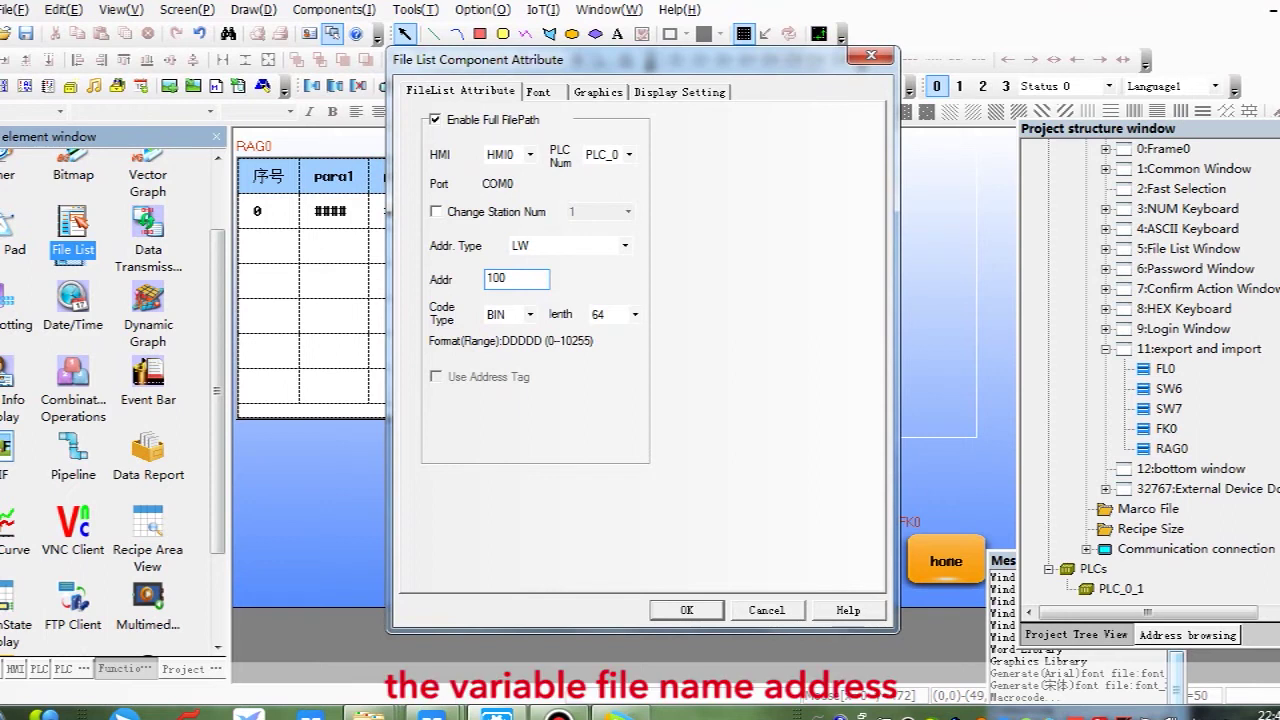
pyautogui.press('Return')
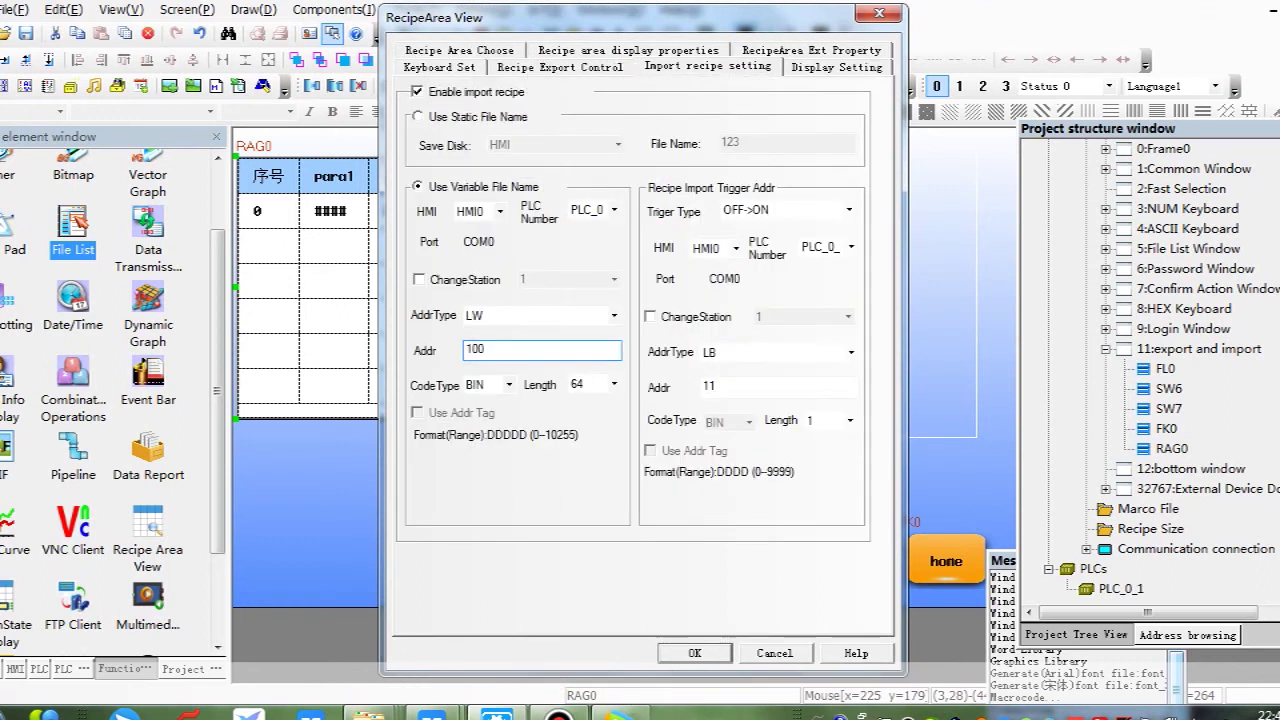
# Keep the RecipeArea View file-name length at 64 and close its settings
pyautogui.press('Tab')
pyautogui.press('Tab')
pyautogui.hotkey('alt', 'Down')
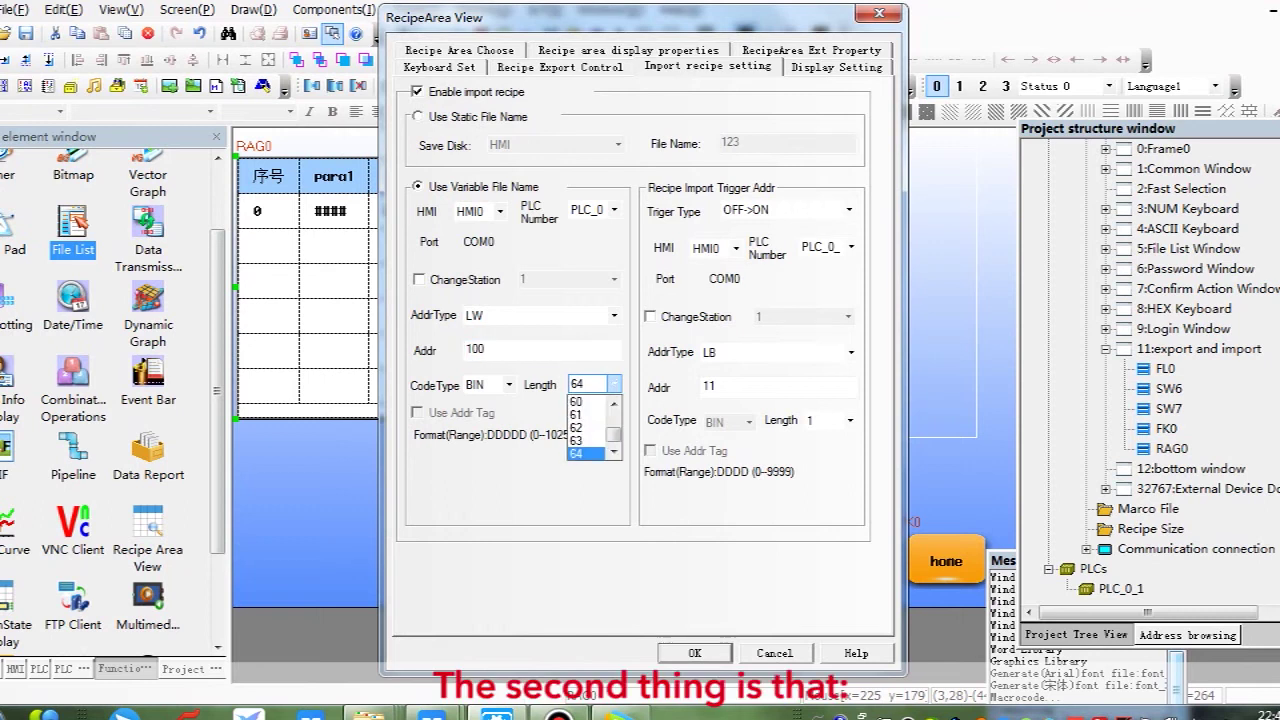
pyautogui.press('Return')
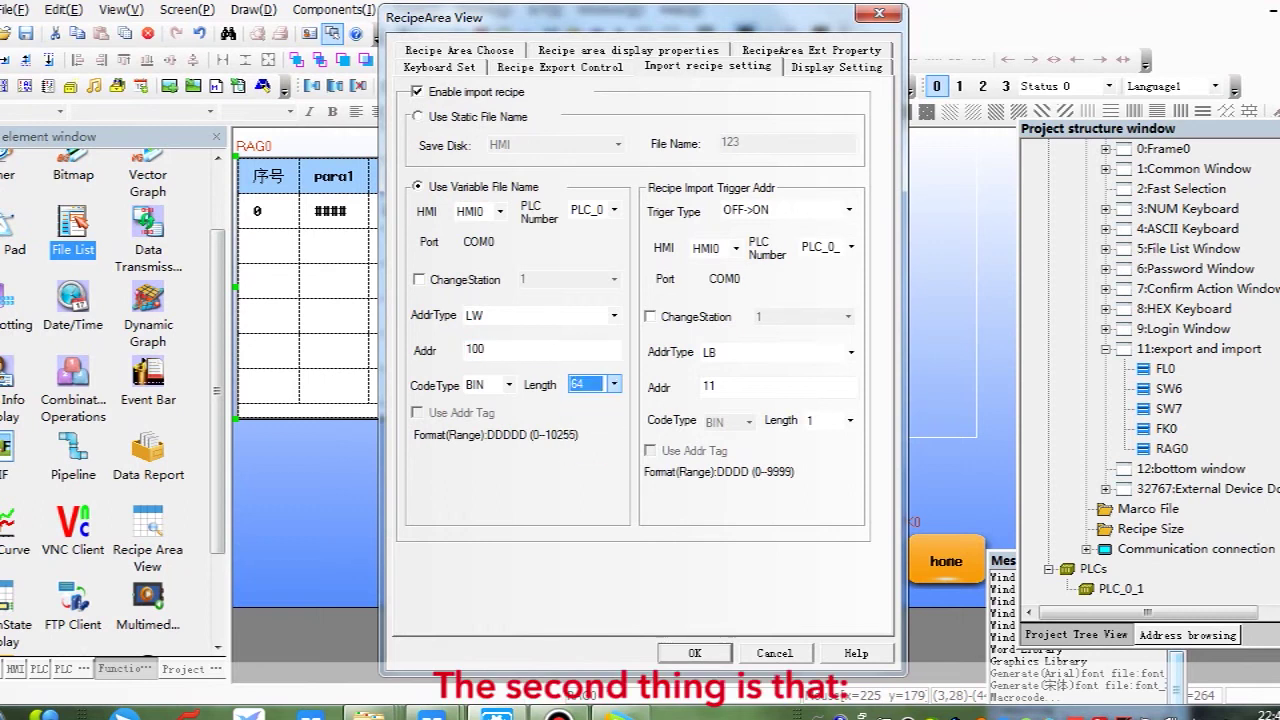
pyautogui.press('Return')
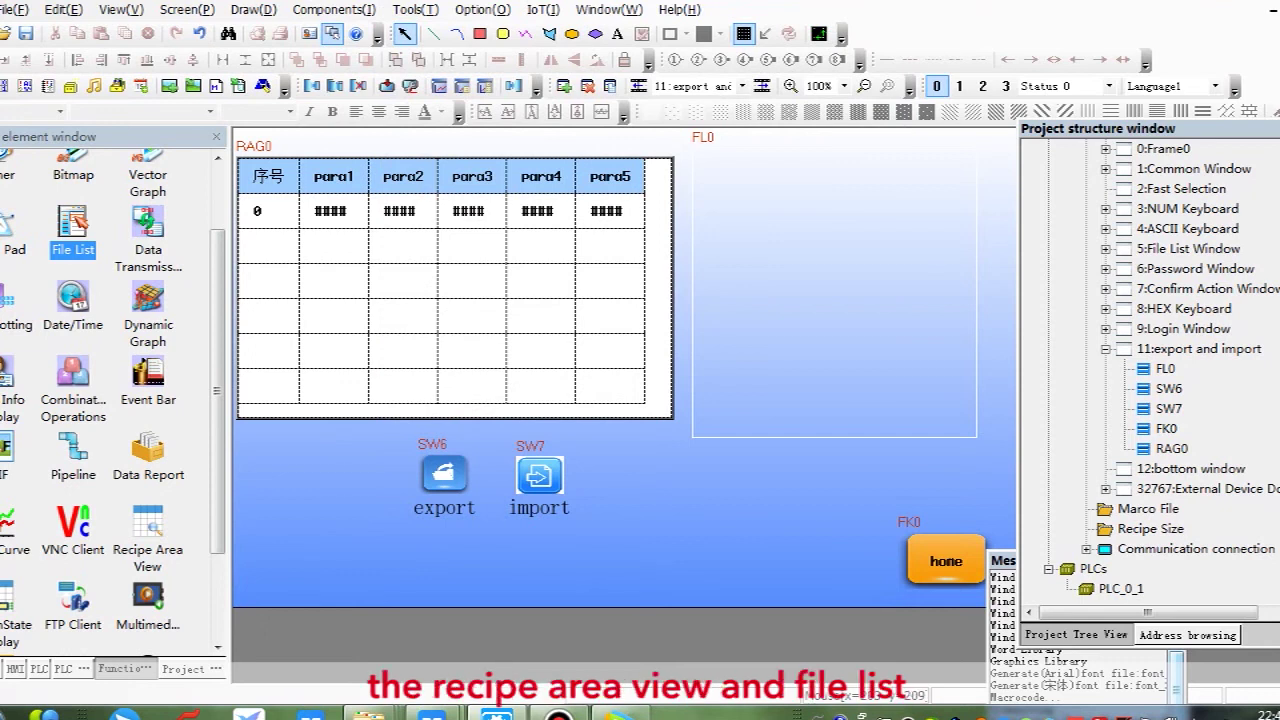
# Reopen the recipe table and File List settings to compare address 100 and length 64
pyautogui.click(424, 312)
pyautogui.doubleClick(424, 312)
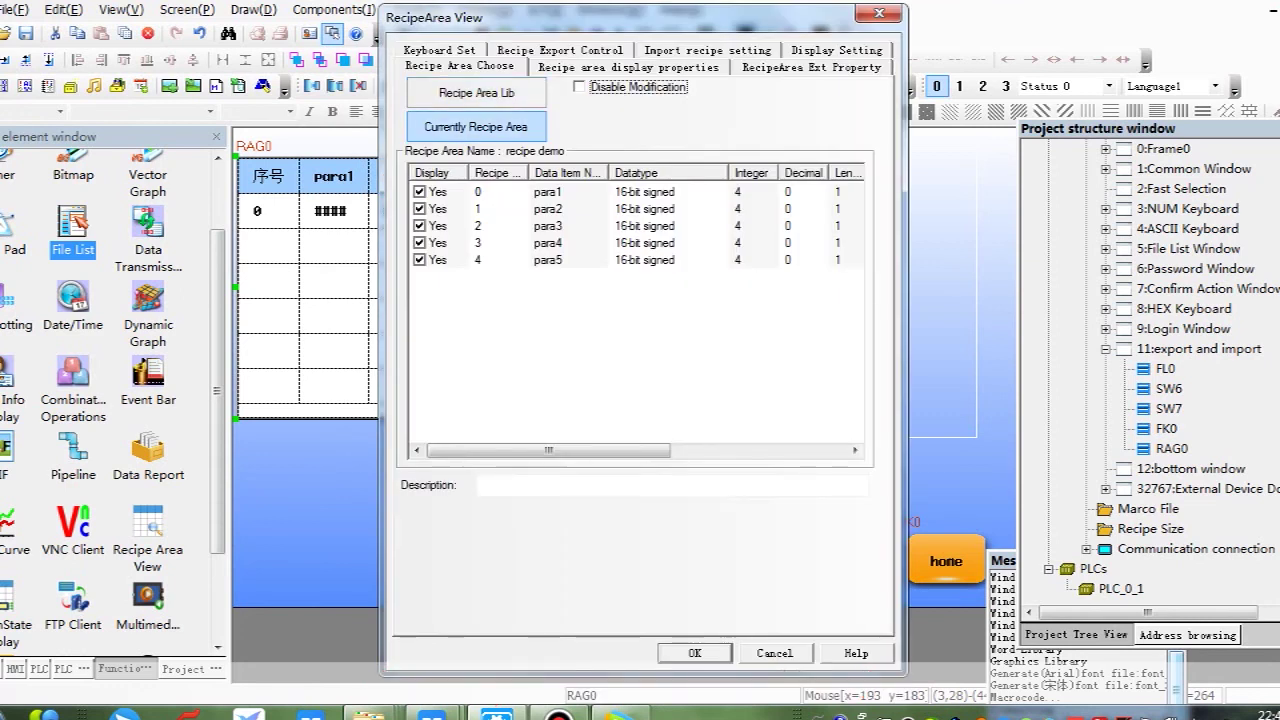
pyautogui.click(879, 13)
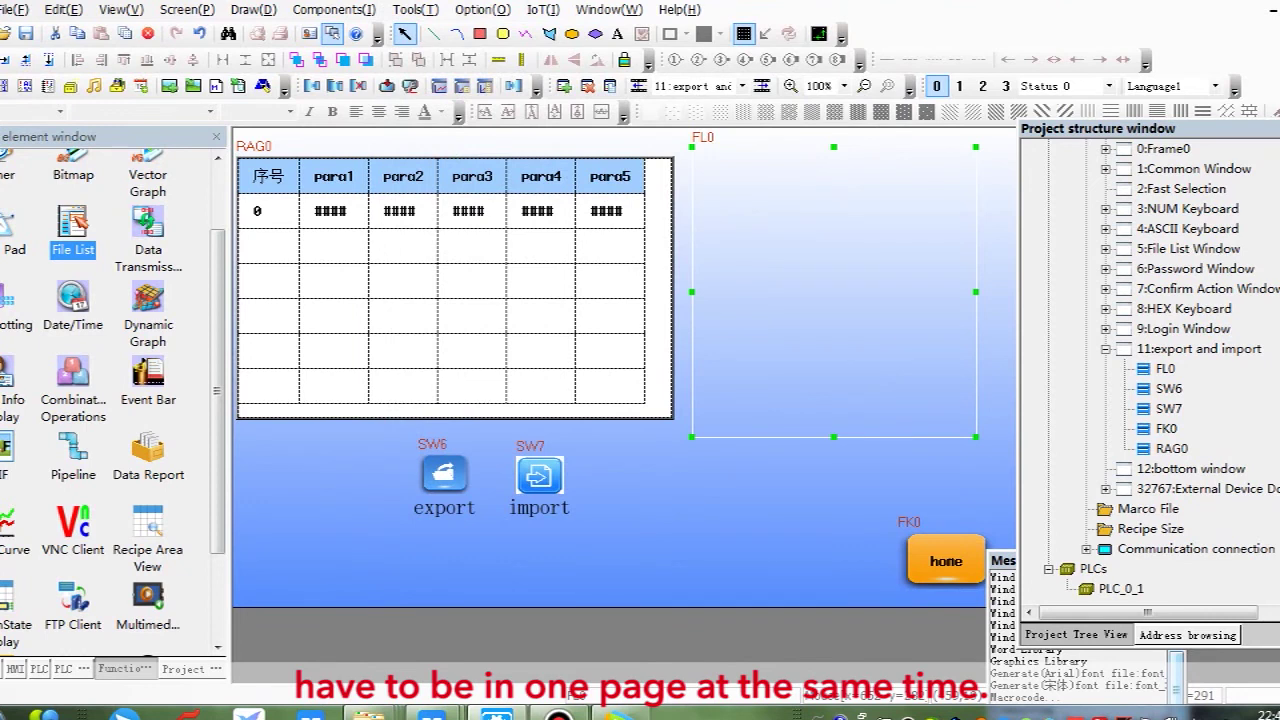
pyautogui.doubleClick(885, 410)
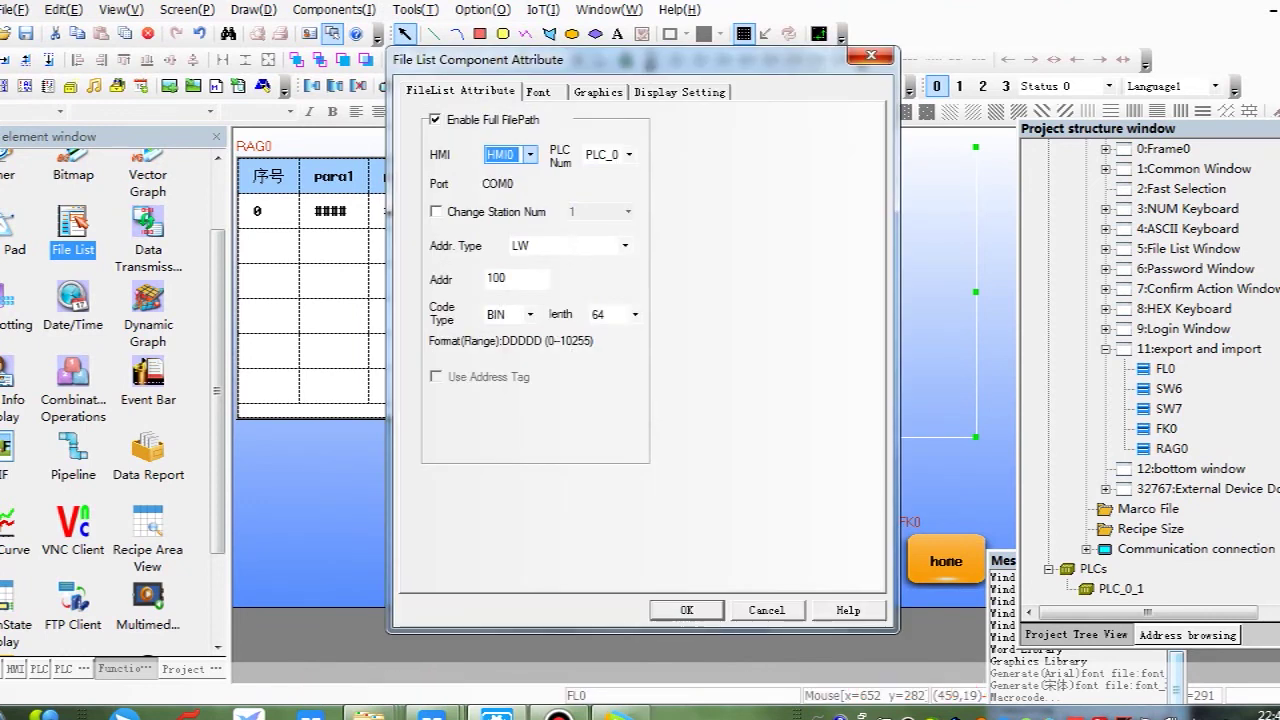
pyautogui.click(871, 55)
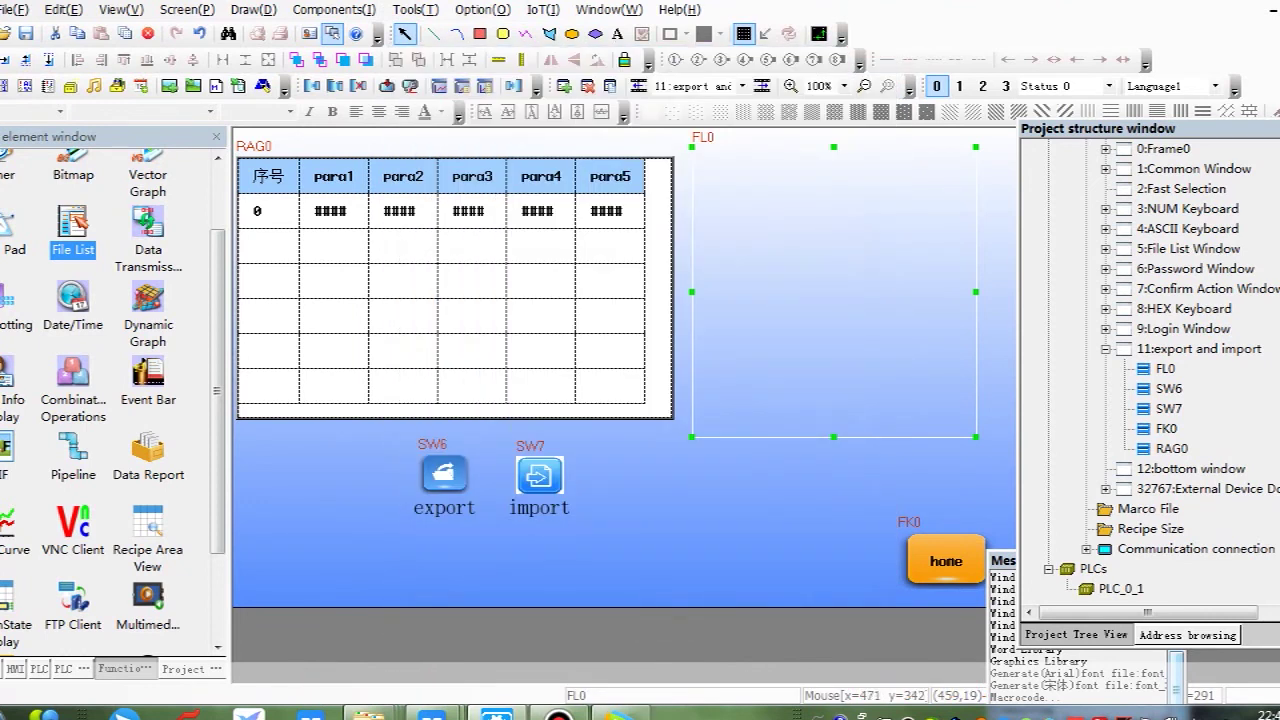
# Check the export and import switches on the page, then compile the project
pyautogui.press('Escape')
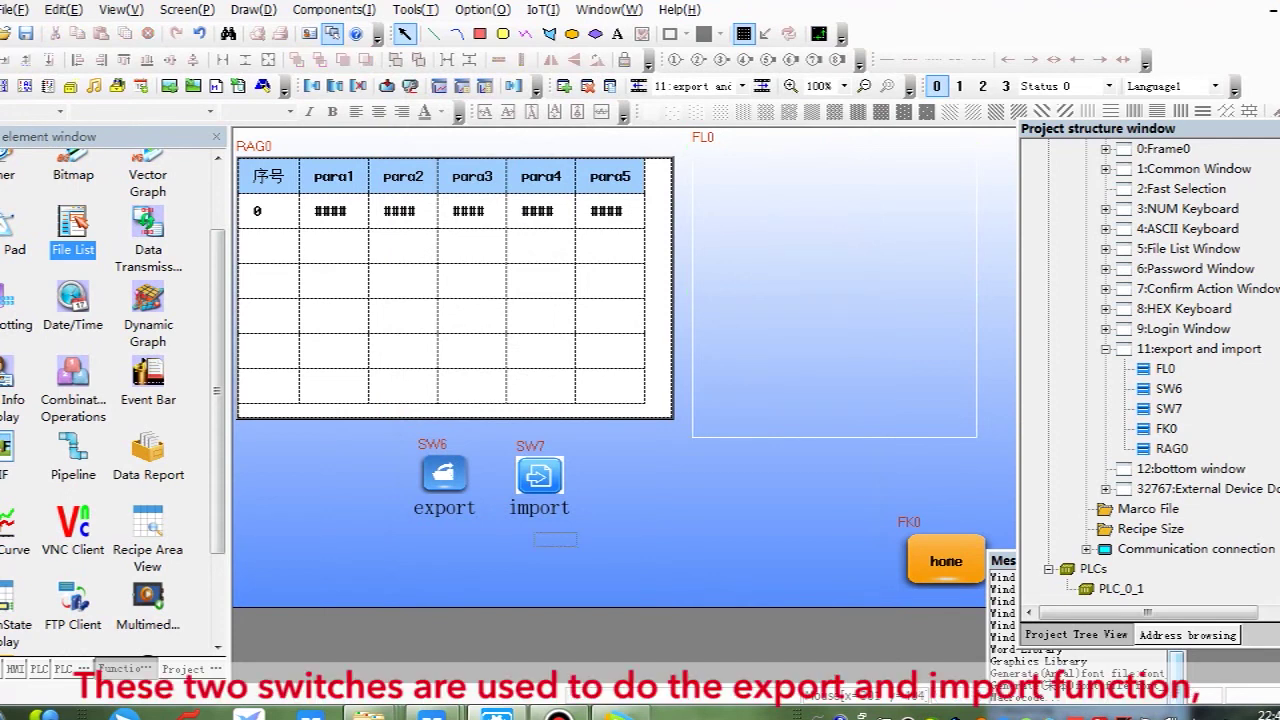
pyautogui.moveTo(578, 542); pyautogui.dragTo(364, 434)
pyautogui.press('Escape')
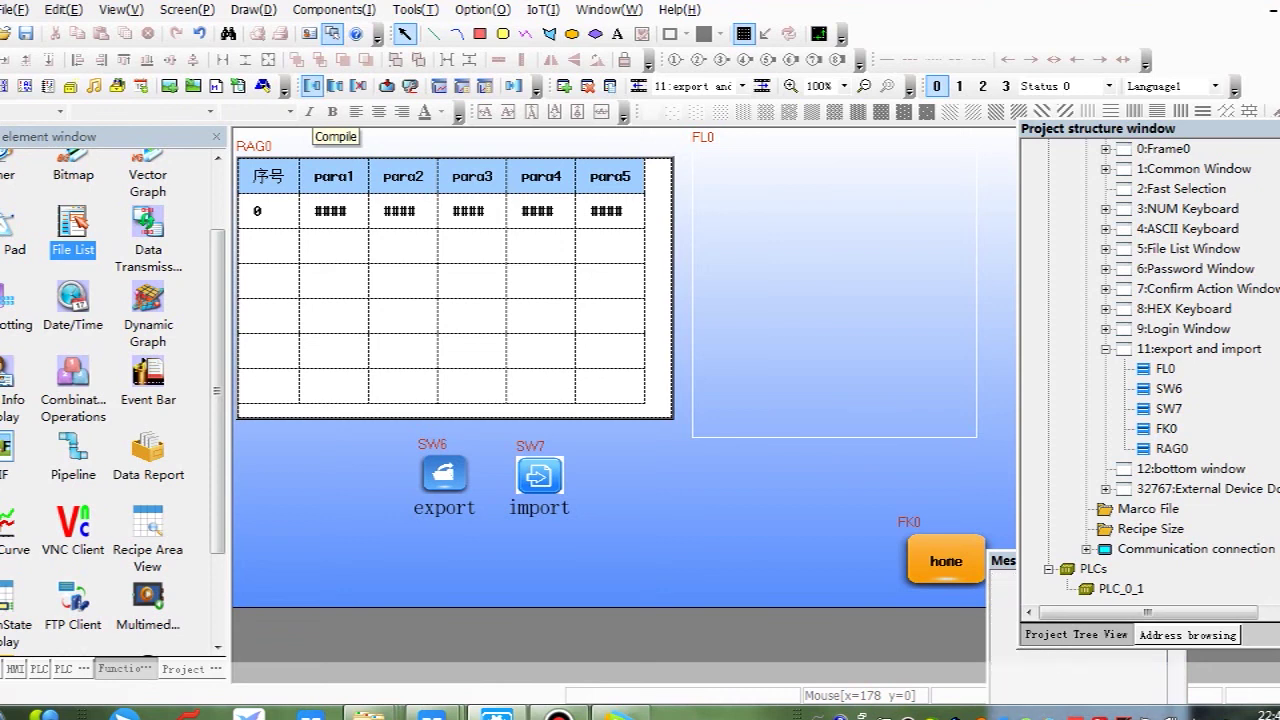
pyautogui.click(332, 33)
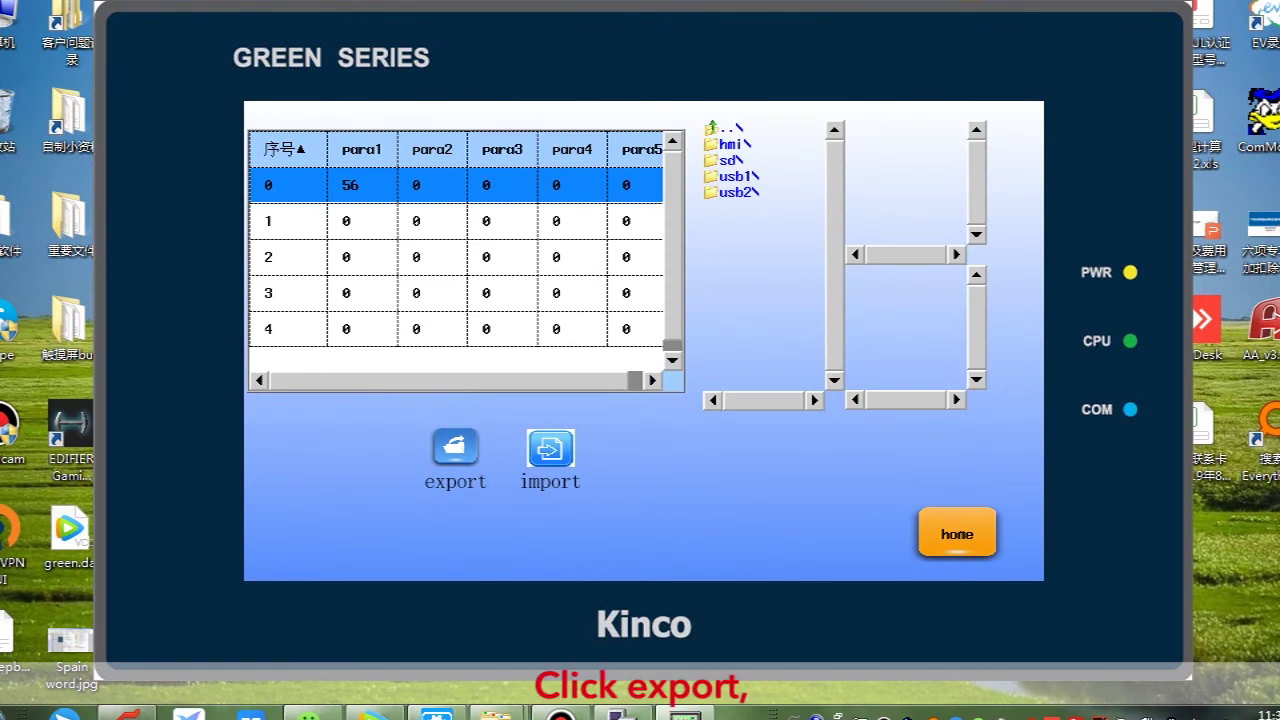
# In simulation, export the recipe, then import 20191022.csv, filling rows 0, 1 and 3 with 1
pyautogui.click(455, 447)
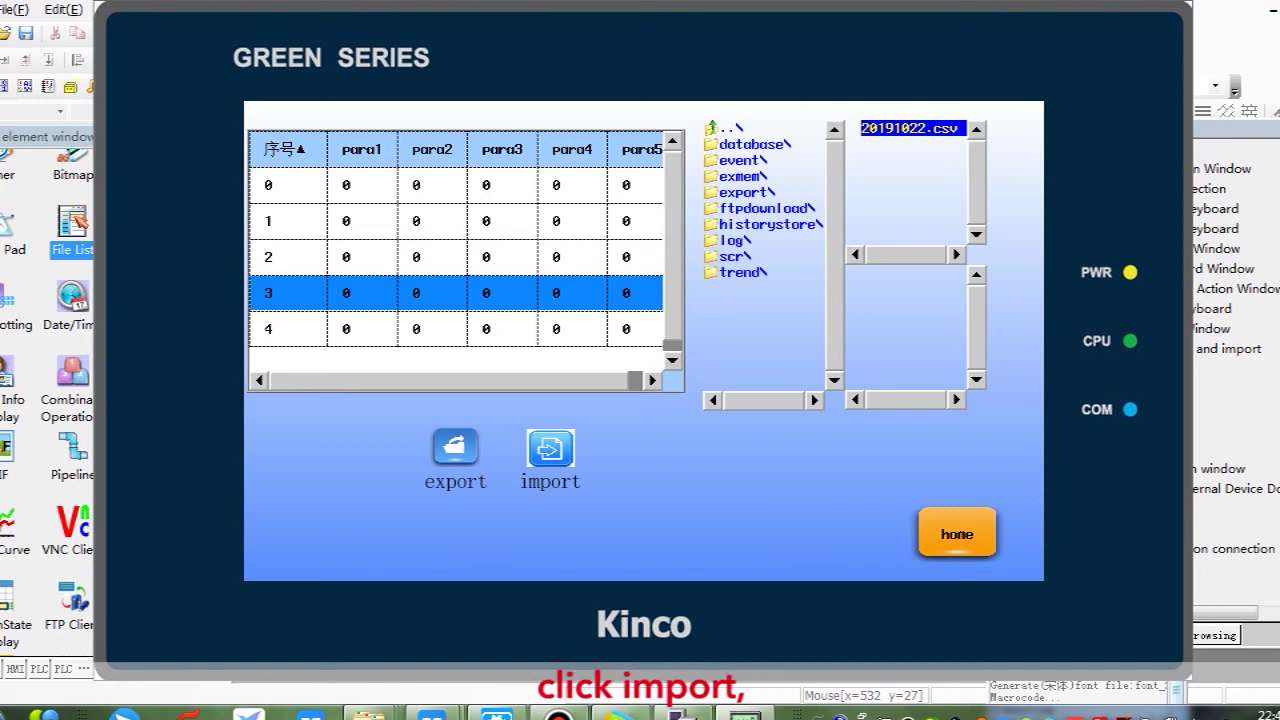
pyautogui.click(550, 449)
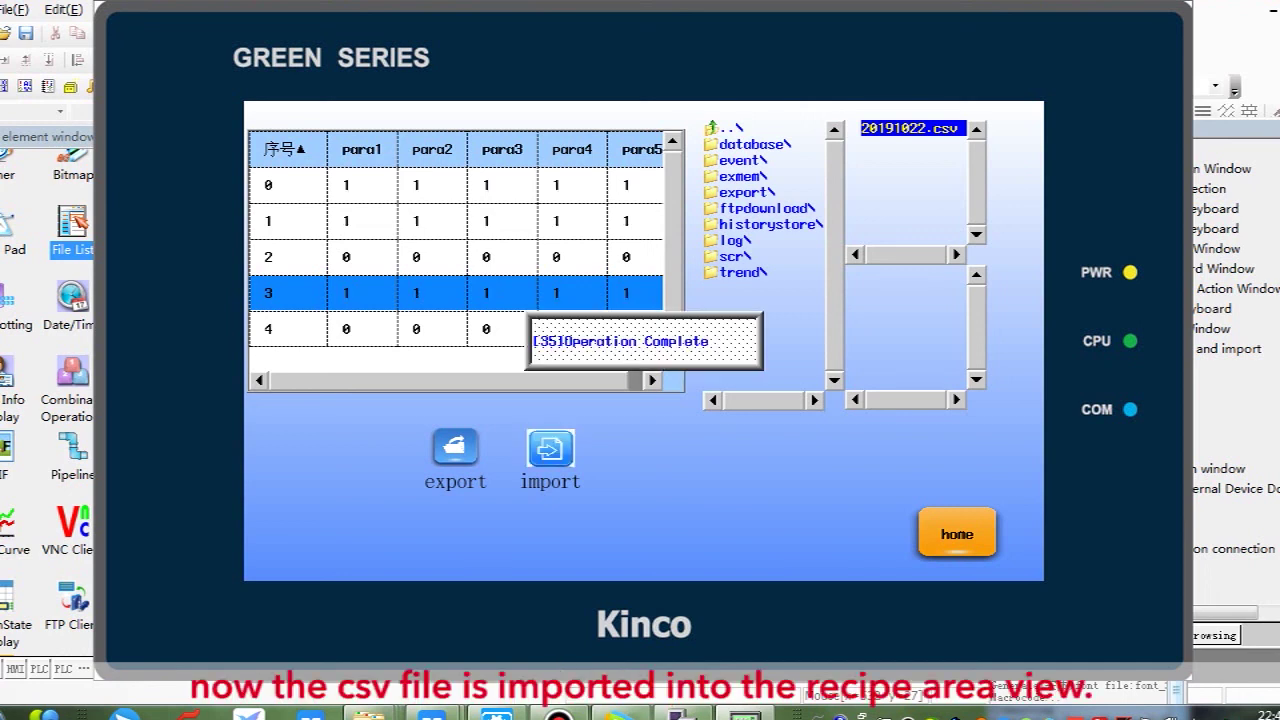